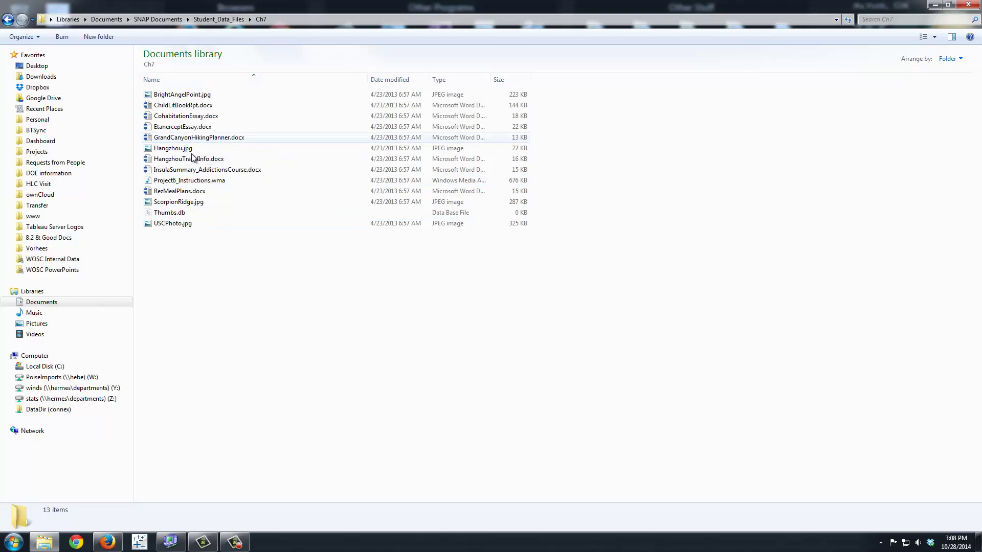
- Open InsulaSummary_AddictionsCourse.docx from the Ch7 folder and start saving a copy to the Desktop
double_click(202, 171)
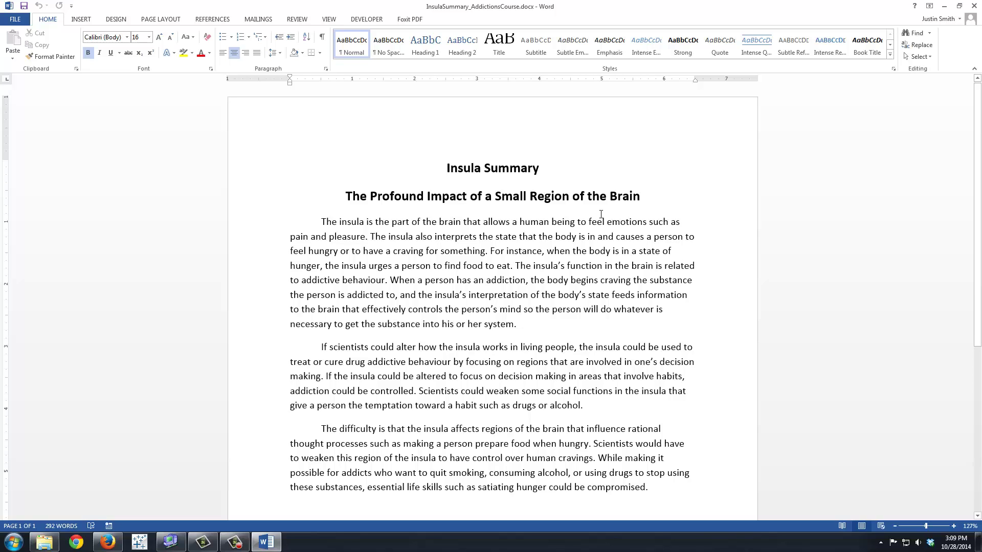
click(15, 19)
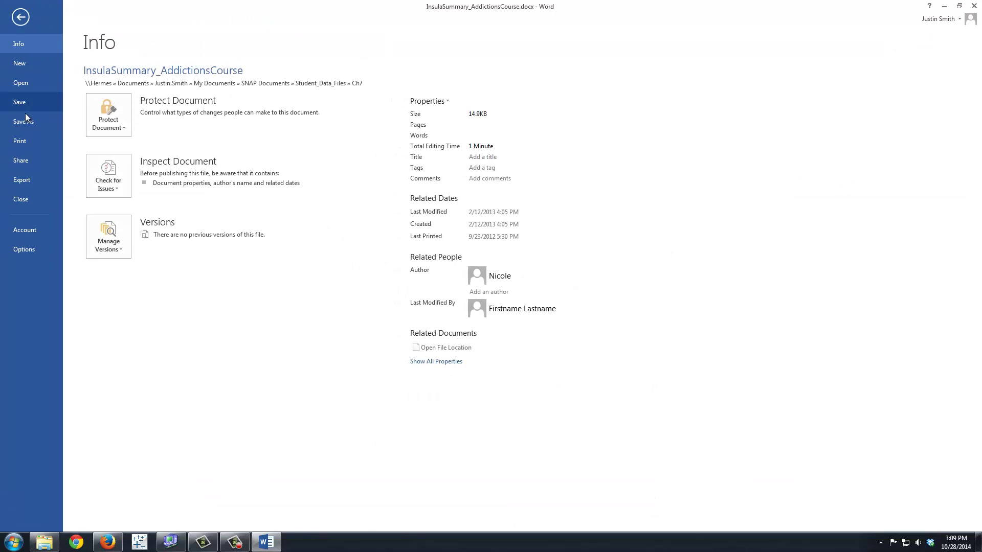
click(26, 115)
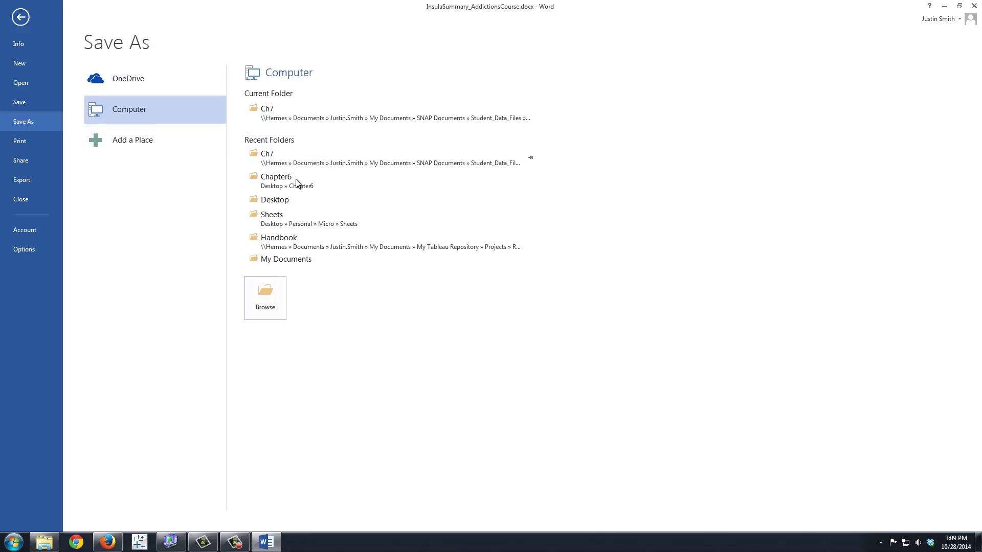
click(278, 200)
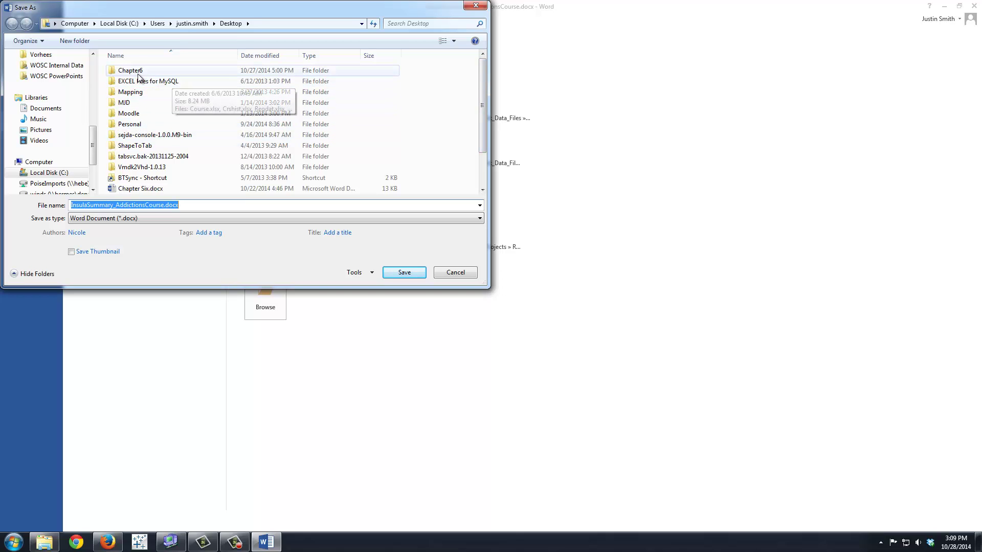
- Create a folder named "Chapter Seven" on the Desktop and open it as the save location
right_click(418, 112)
mouse_move(453, 219)
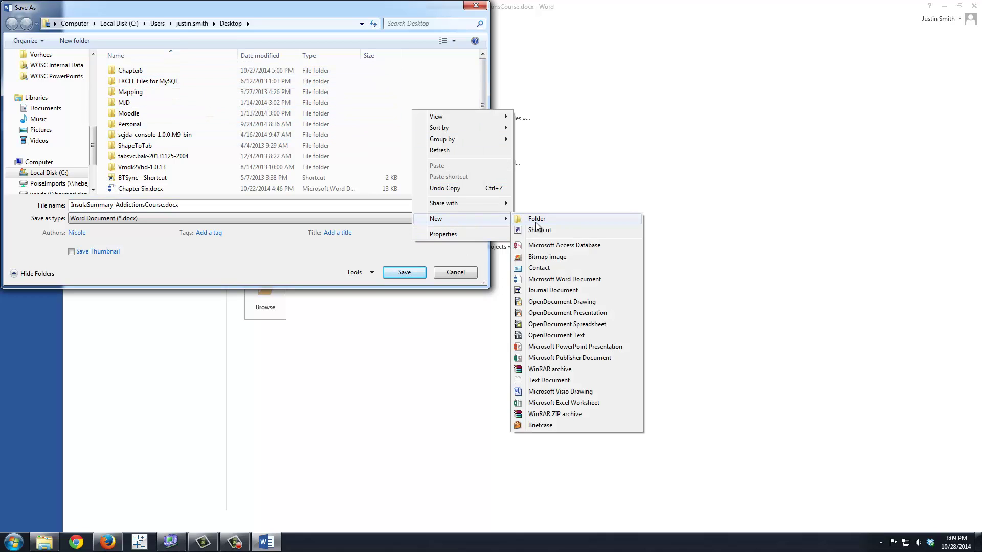
click(536, 220)
text(Chapter Seven)
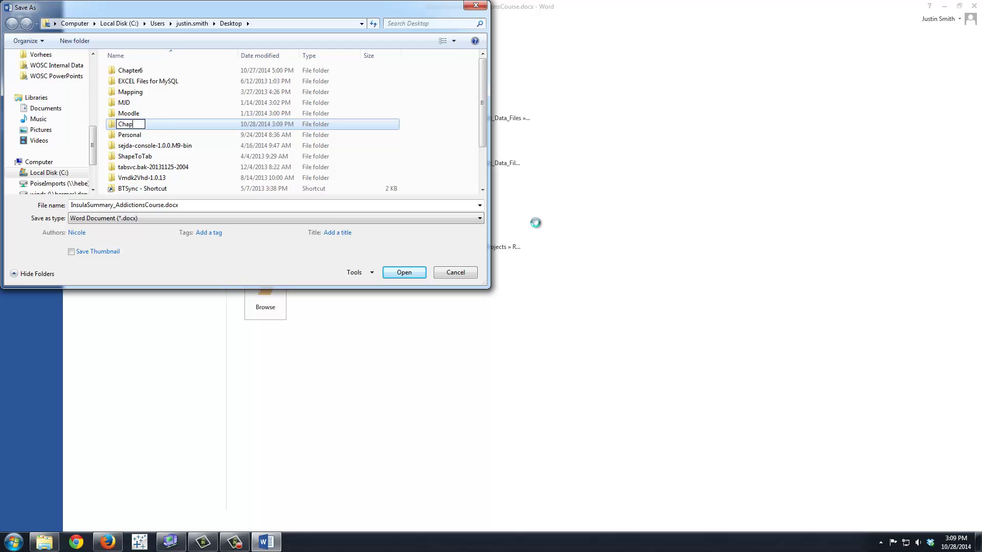
key(Return)
key(Return)
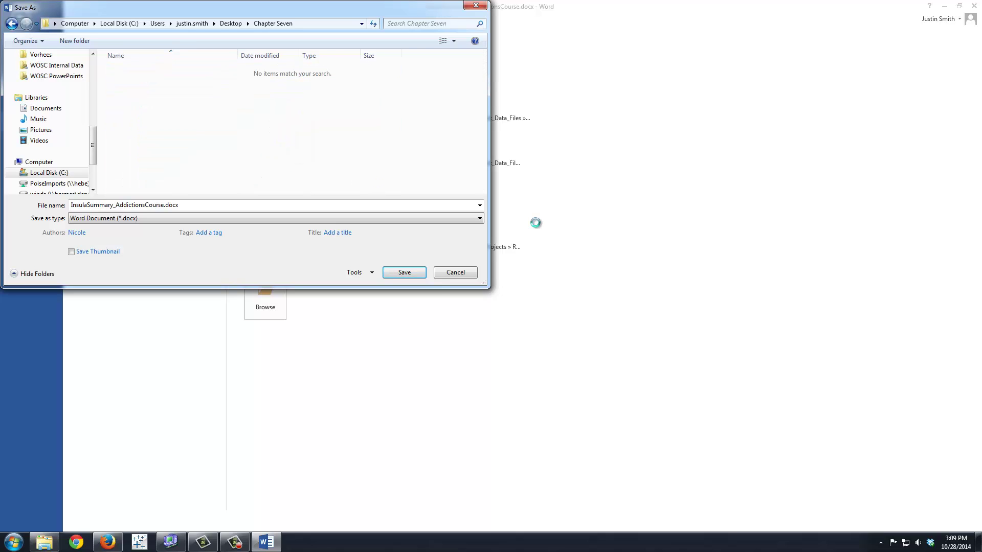
- Save the document under the file name "7.1-InsulaSummary-" followed by the student's full name
click(266, 202)
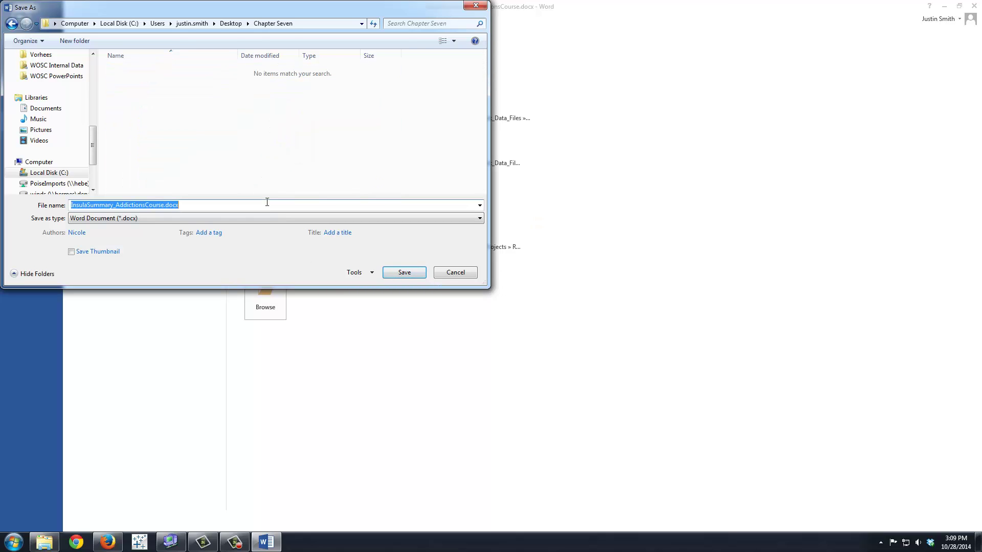
text(7.1)
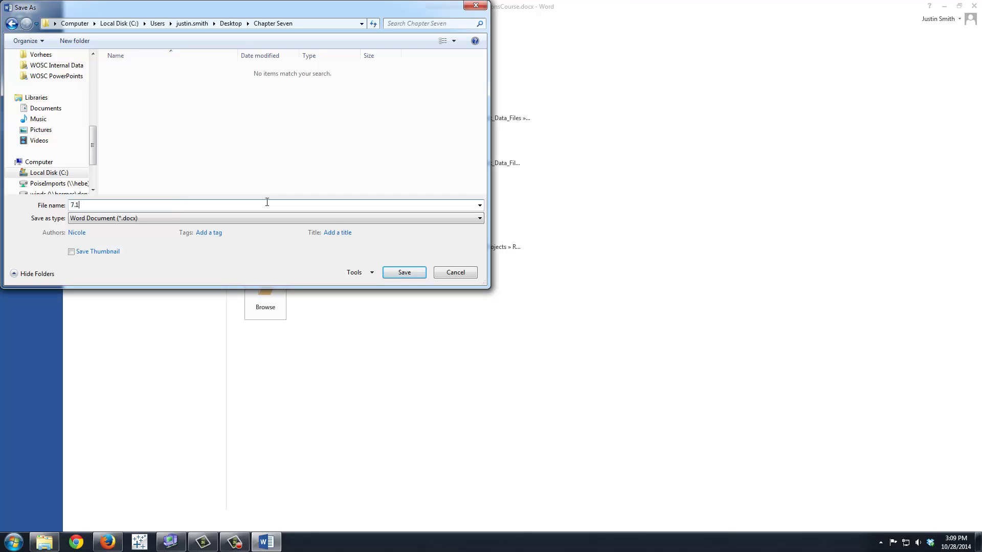
text(-InsulaSummary-Justin Smith)
click(403, 272)
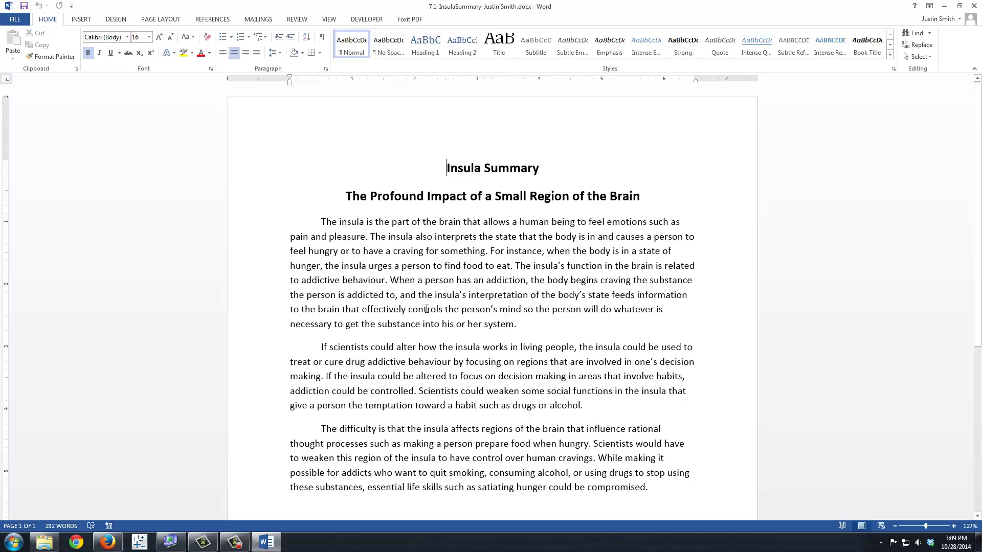
- Place the insertion point at the start of the first body paragraph, before "The insula is the part"
click(317, 216)
click(91, 23)
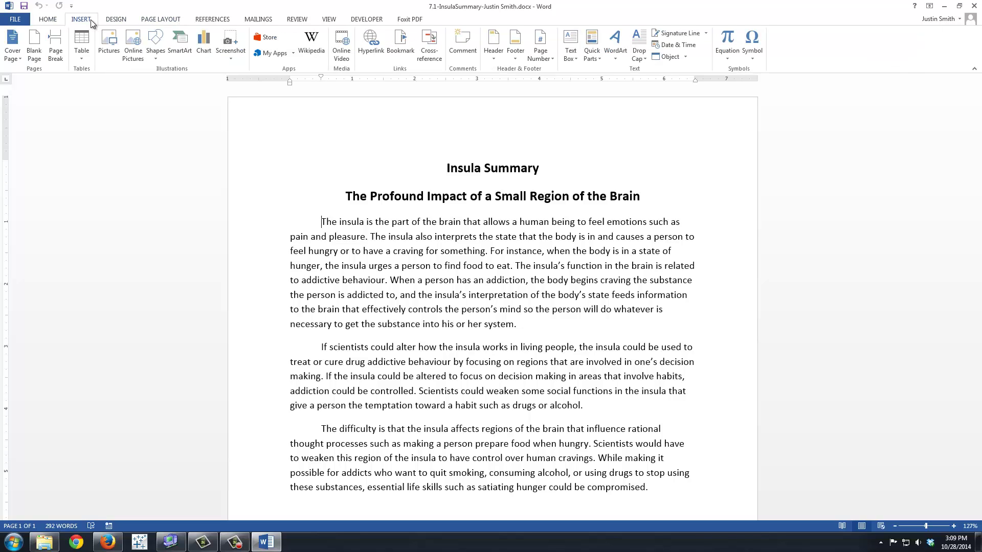
click(109, 43)
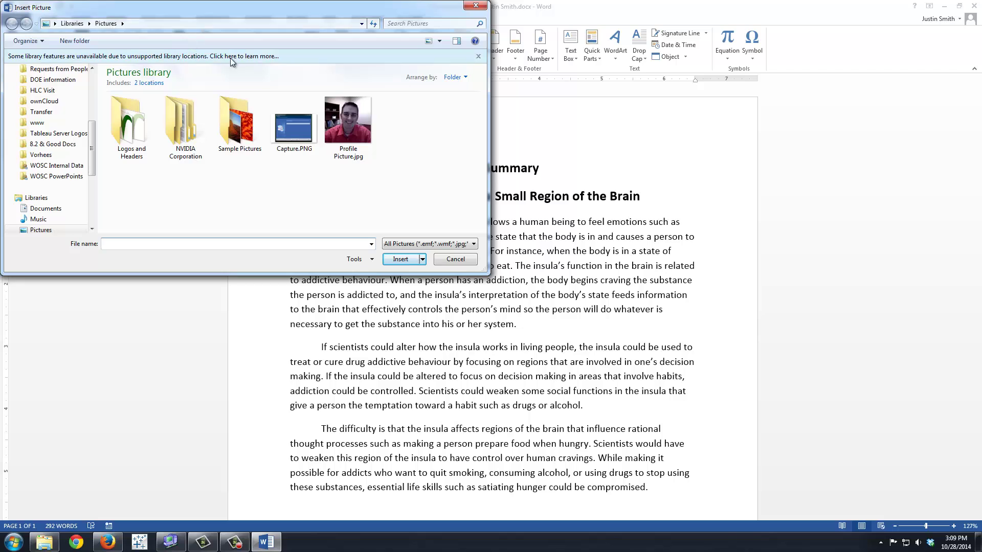
click(451, 244)
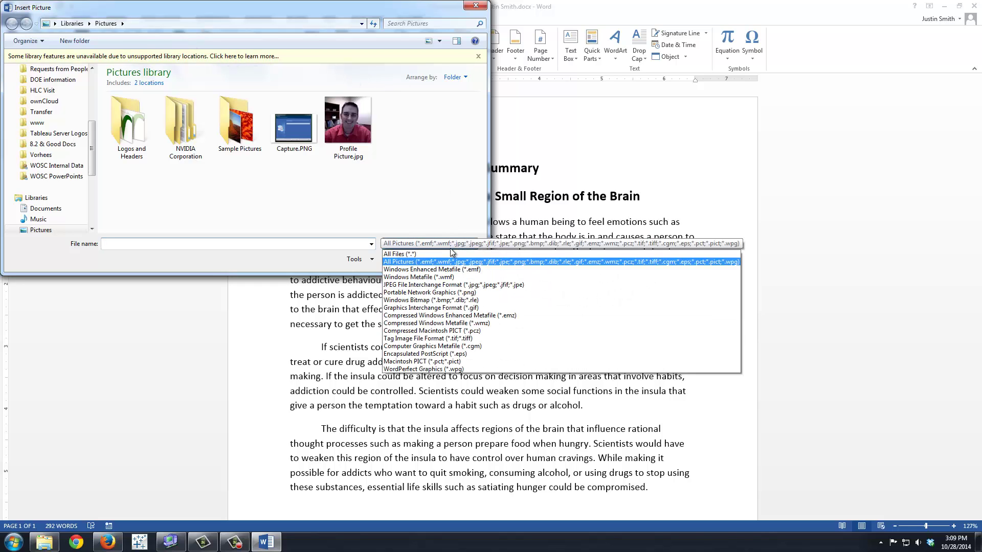
click(451, 249)
click(460, 259)
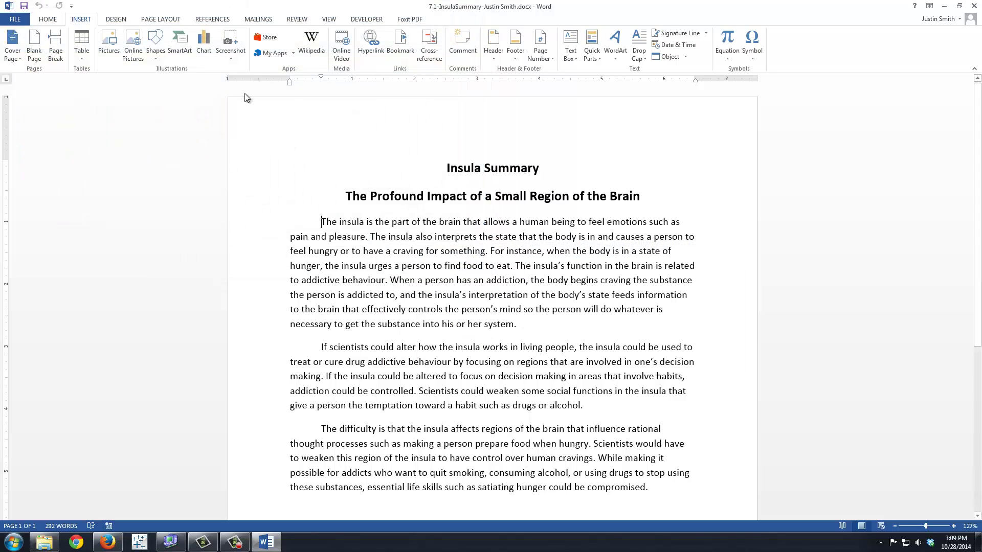
- Search Office.com Clip Art for "scientist" and insert the "Scientist emoticon with beaker" picture
click(133, 49)
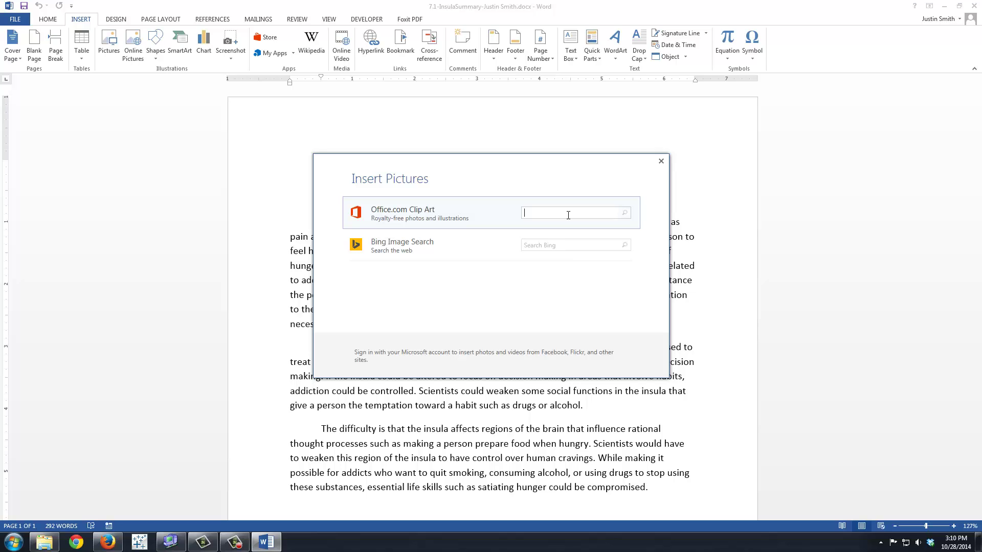
text(scientist)
key(Return)
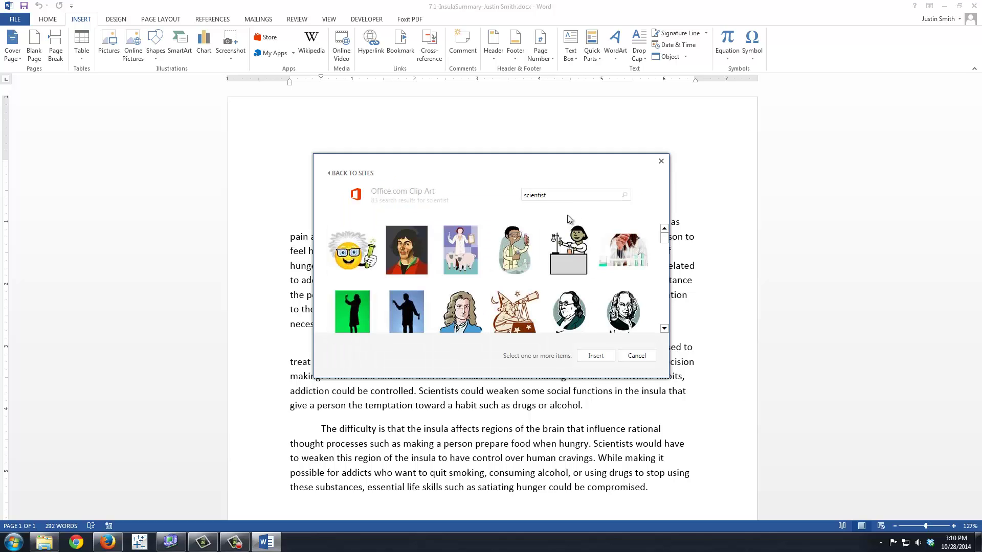
mouse_move(643, 271)
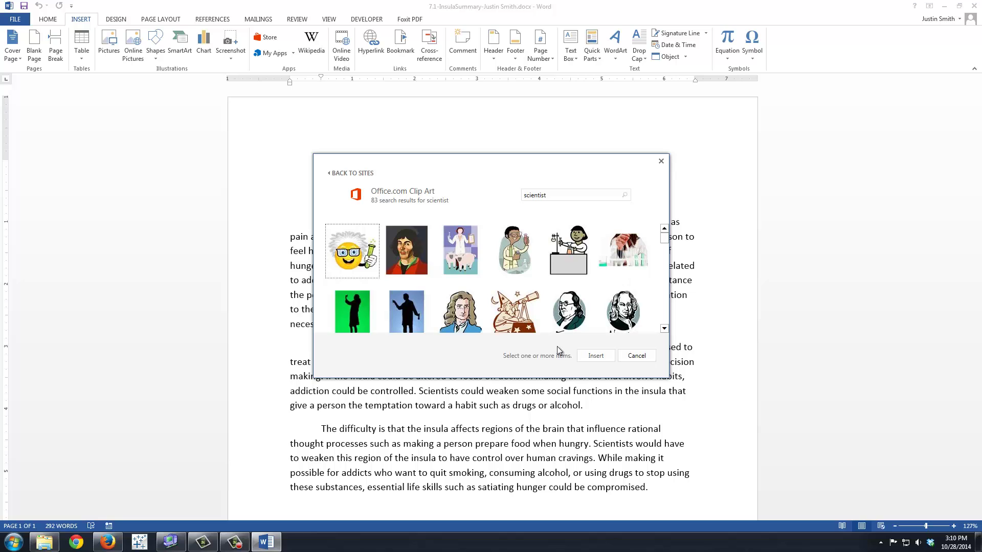
drag(665, 238, 668, 265)
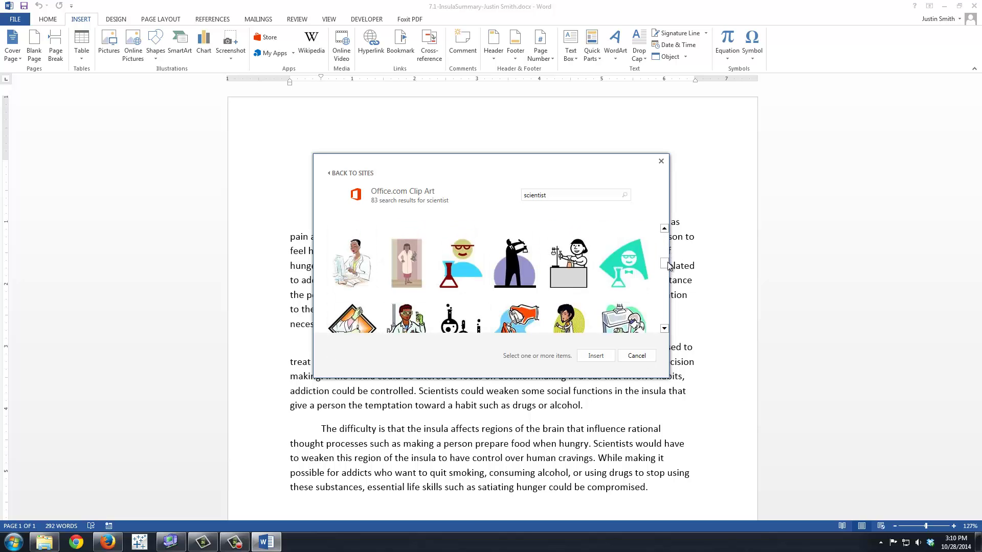
click(353, 250)
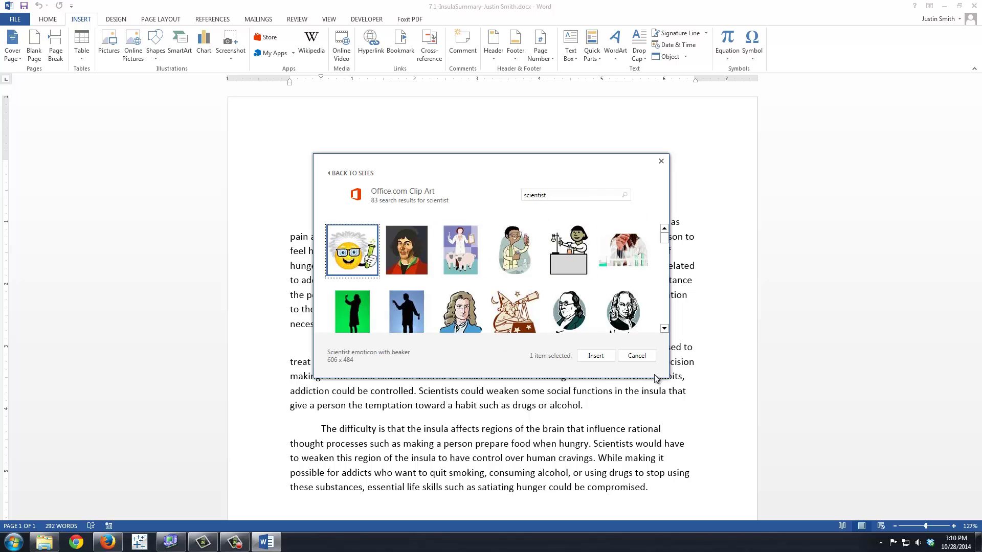
click(590, 358)
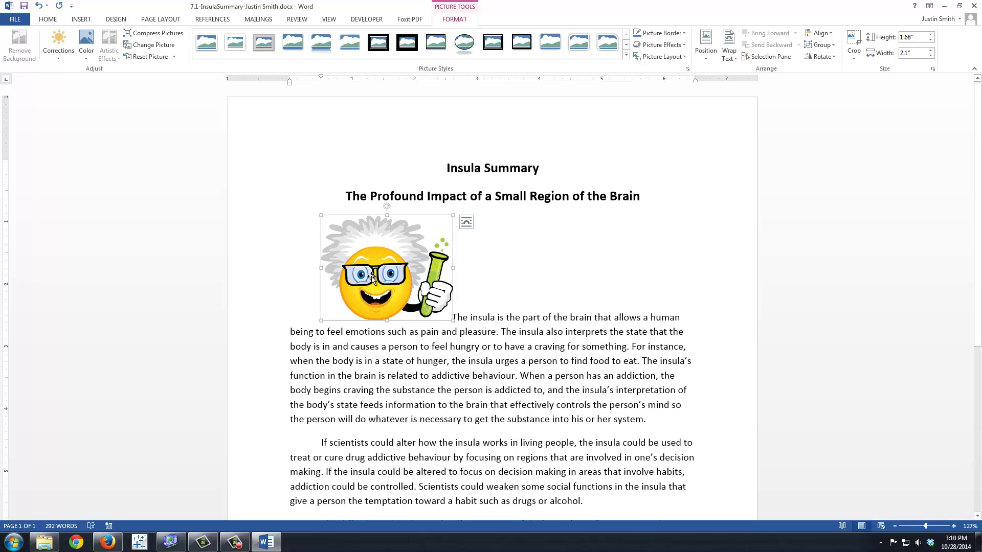
- Set the scientist picture's text wrapping to Square and close its layout options
click(466, 224)
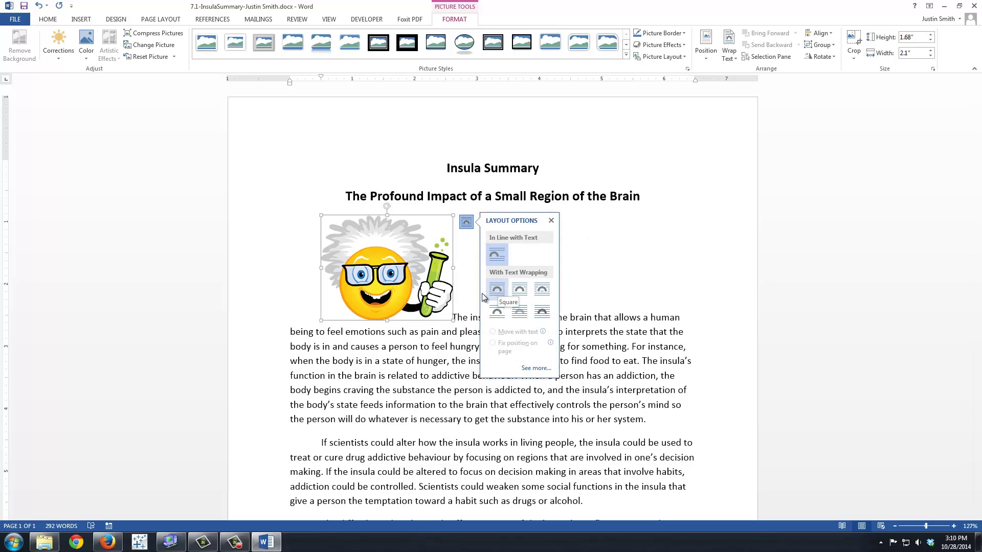
click(502, 289)
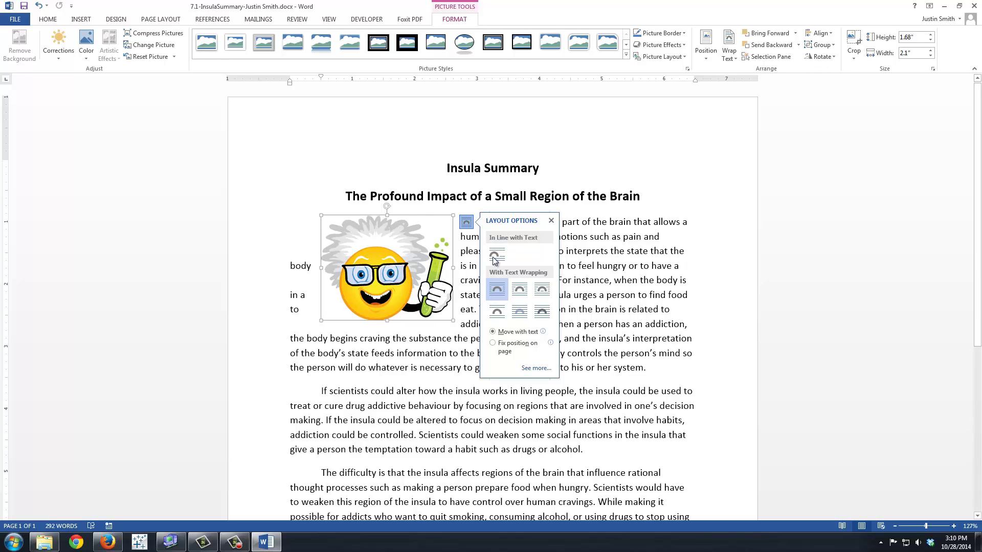
click(550, 220)
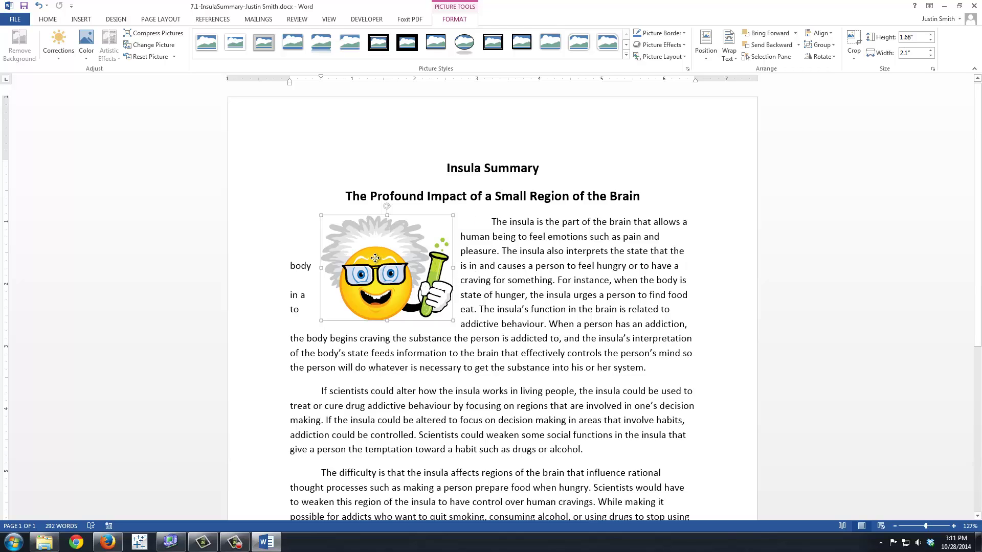
- Move the scientist picture to the right margin, level with the first paragraph's top, and shrink it proportionally to about 1.21" by 1.51"
drag(375, 258, 410, 266)
drag(465, 265, 629, 256)
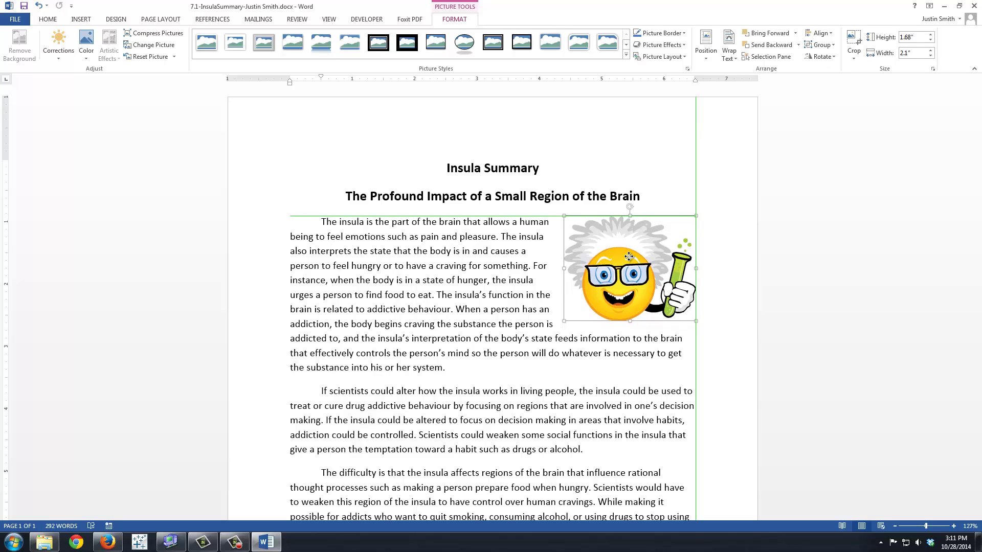
drag(629, 256, 629, 256)
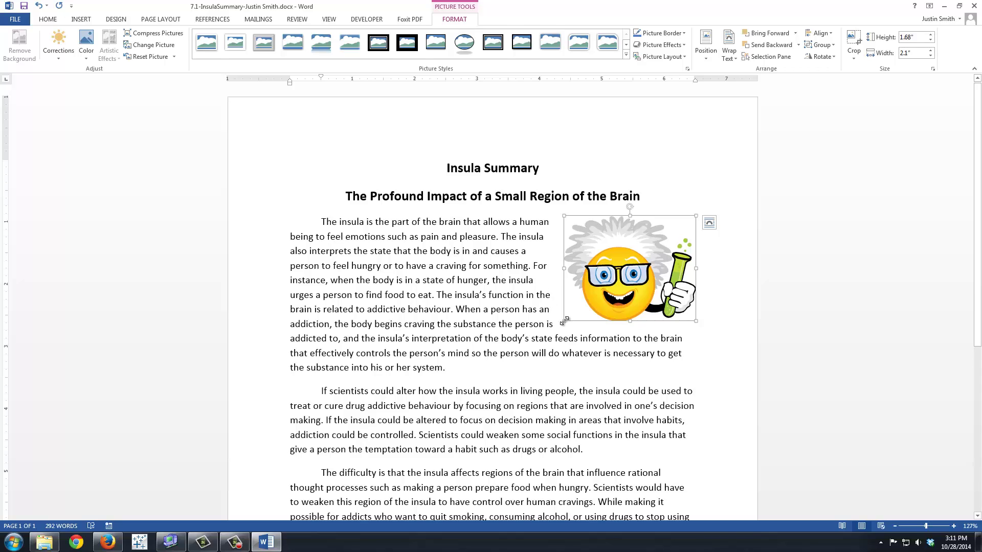
drag(563, 321, 671, 291)
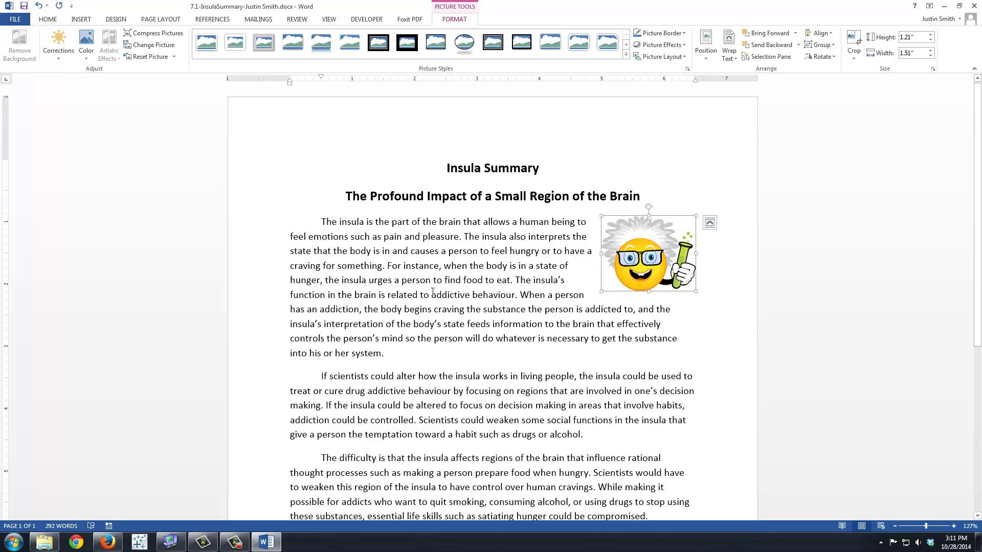
- Set the scientist picture's text wrapping to Tight, try it in the middle of the first paragraph, and undo that move
click(710, 223)
click(761, 290)
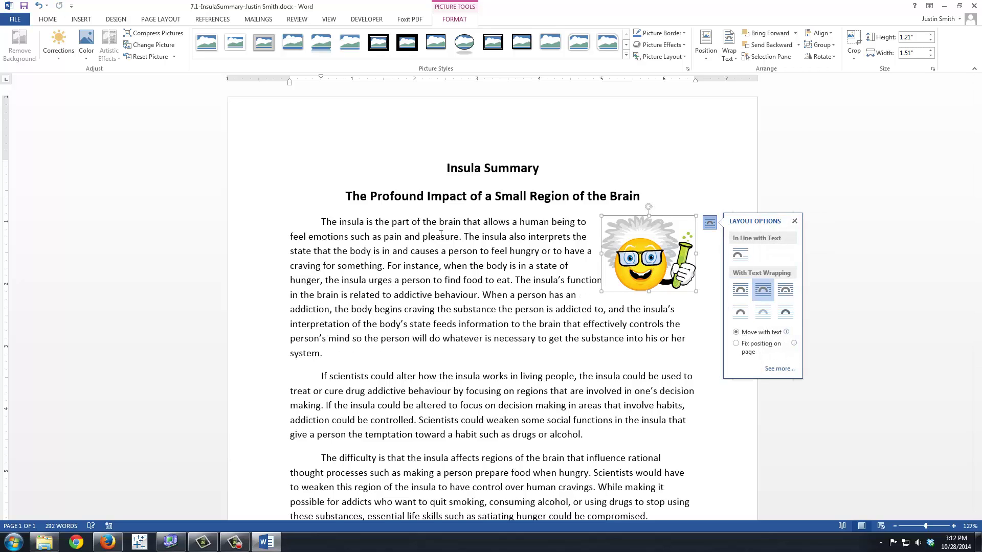
drag(625, 257, 460, 279)
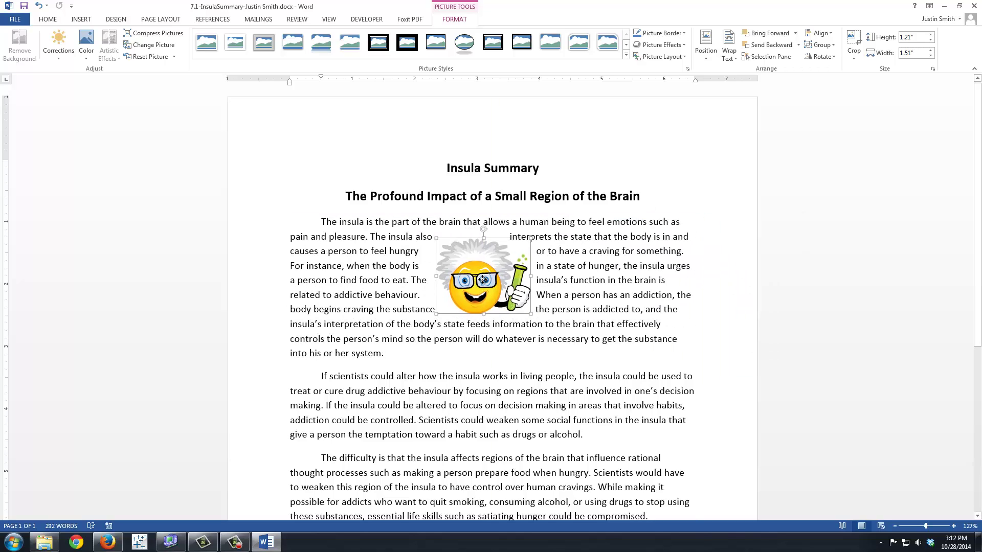
click(38, 6)
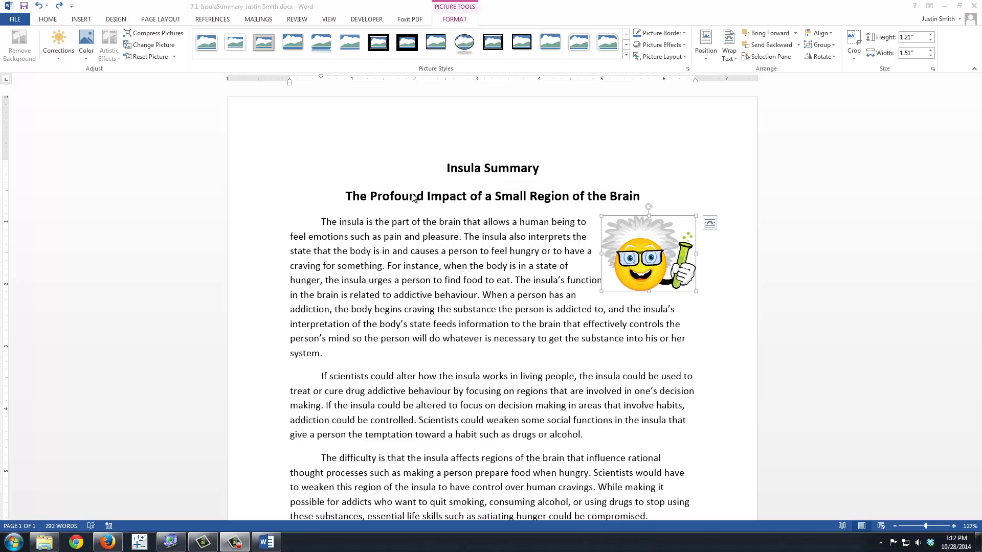
- Insert USCPhoto.jpg from the SNAP Documents > Student_Data_Files > Ch7 folder at the start of the second paragraph
click(321, 376)
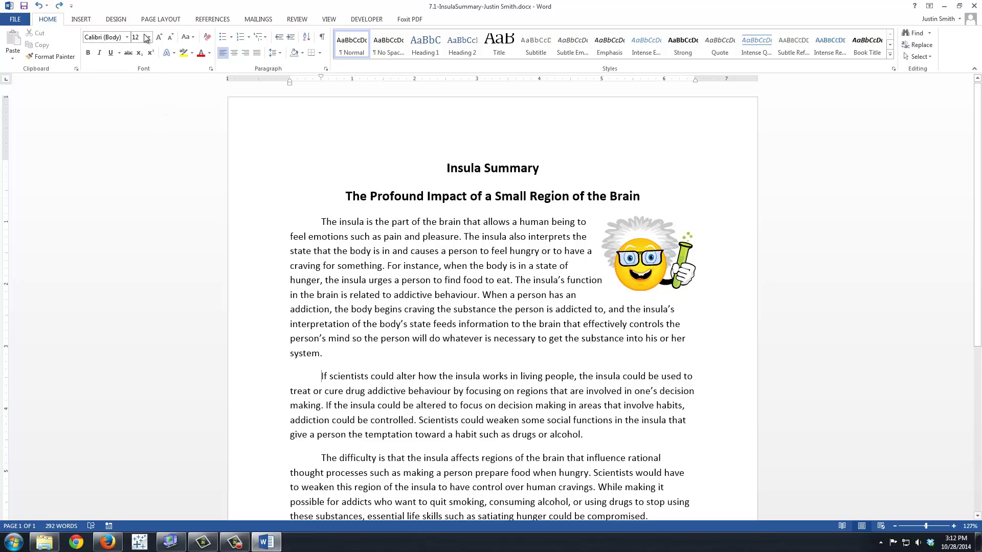
click(81, 19)
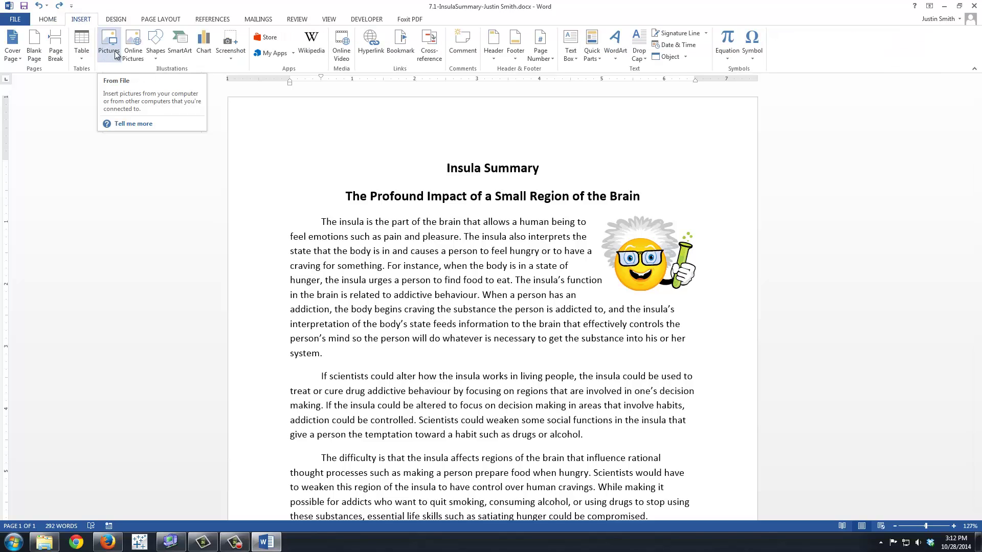
click(116, 55)
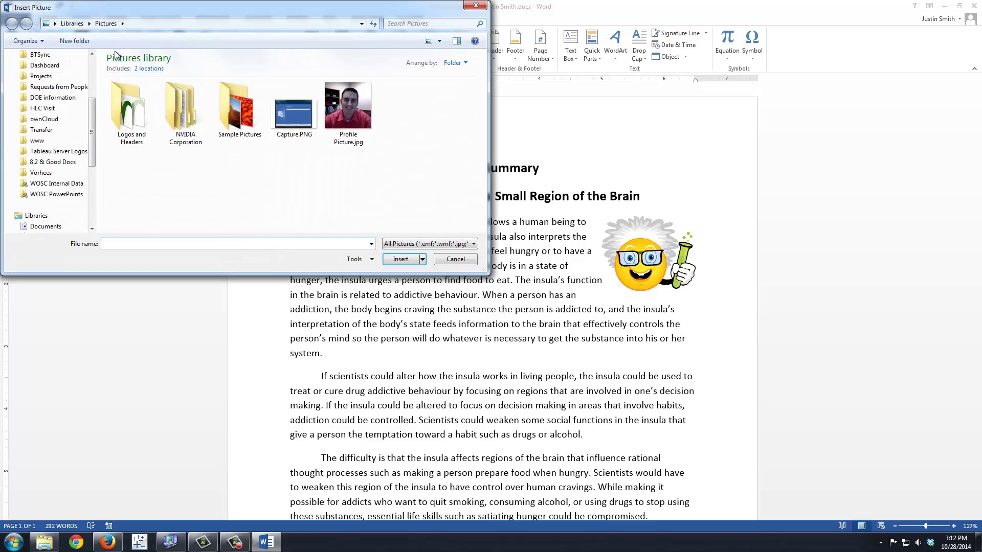
scroll(91, 119, up, 1)
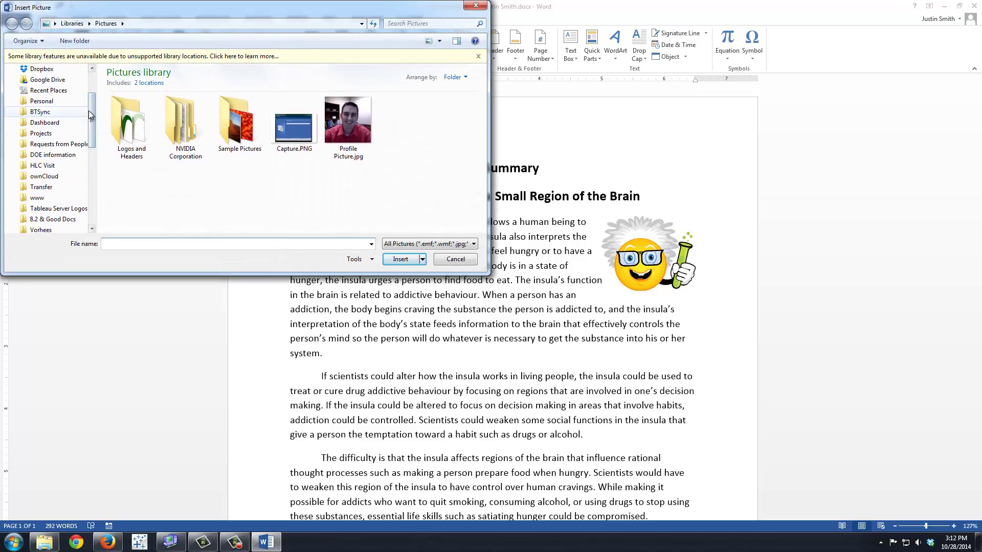
scroll(91, 118, down, 4)
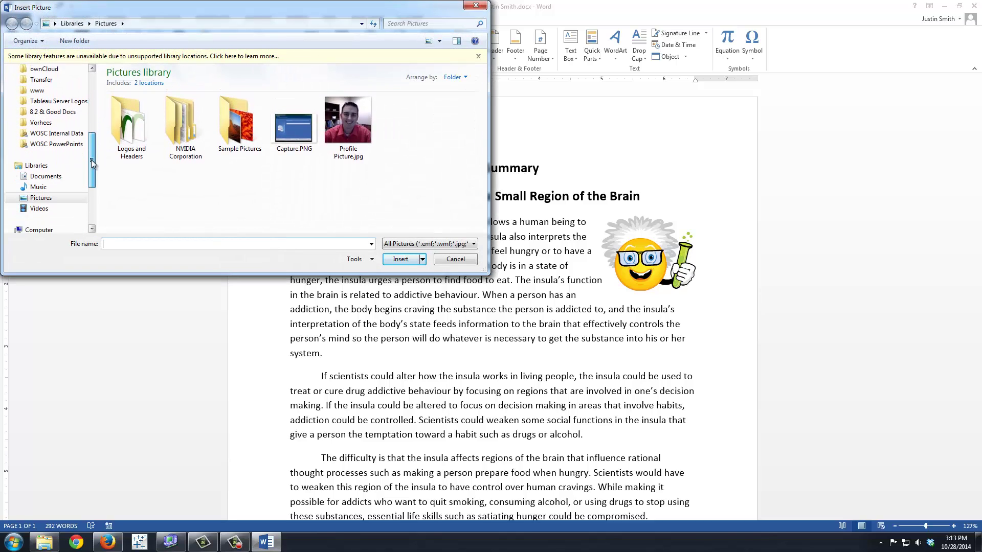
click(45, 151)
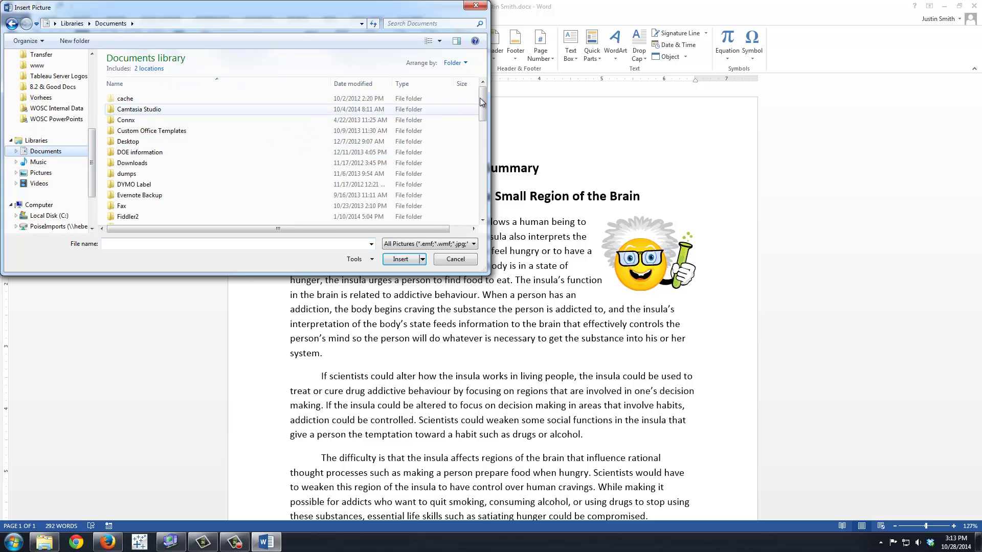
drag(482, 103, 481, 189)
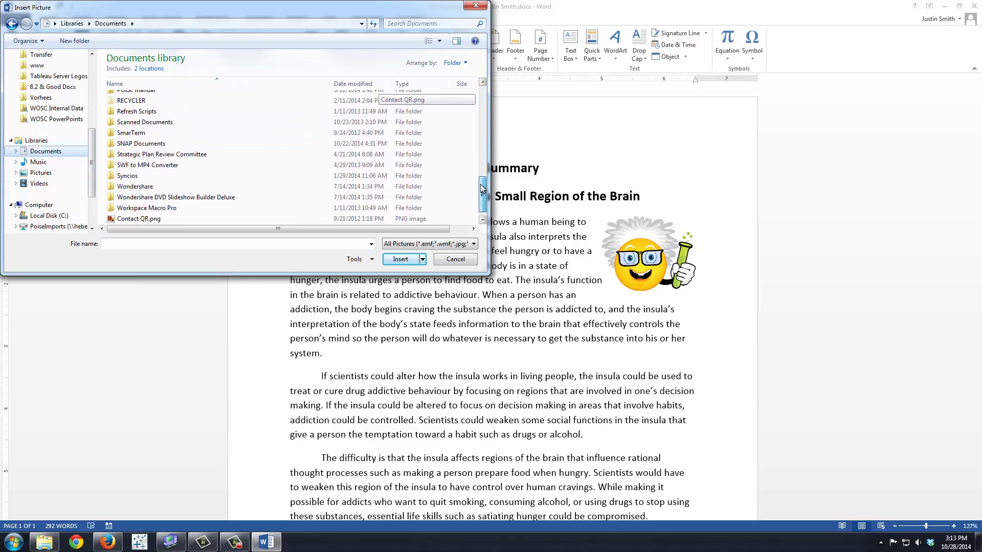
double_click(134, 144)
double_click(125, 152)
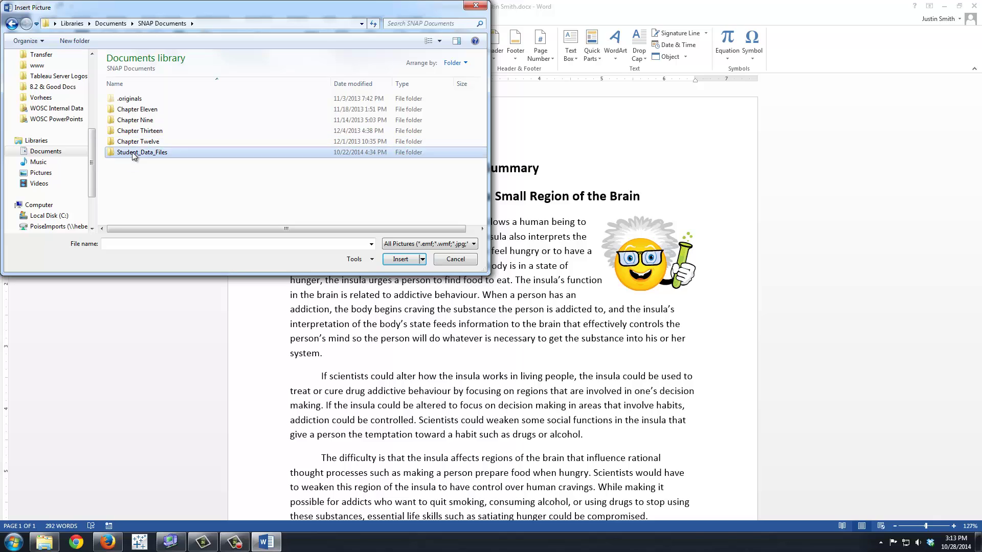
double_click(124, 152)
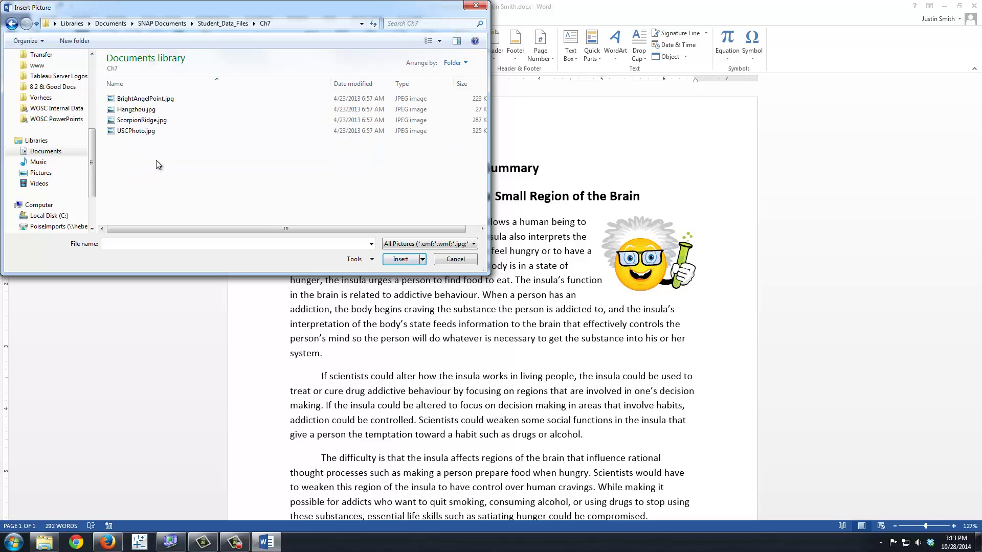
click(154, 132)
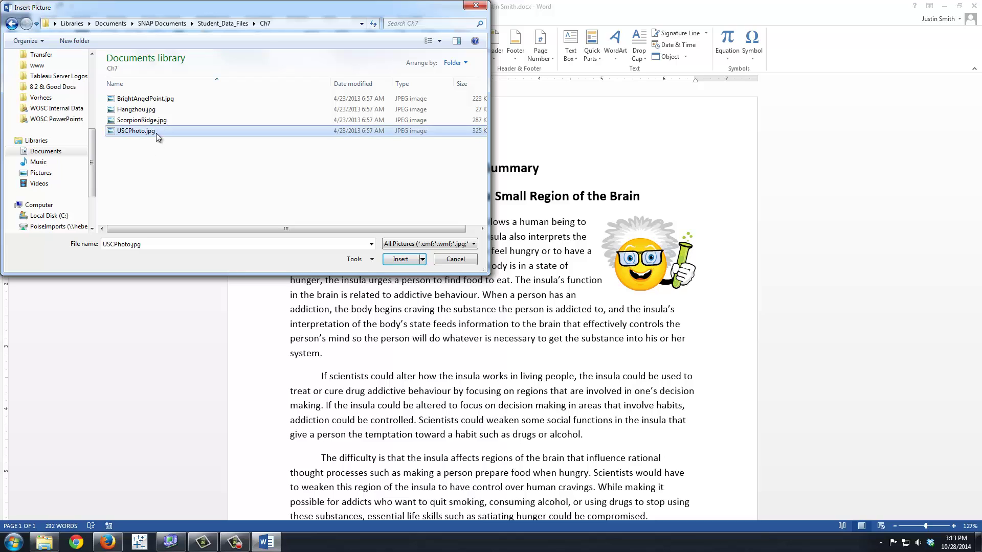
click(400, 260)
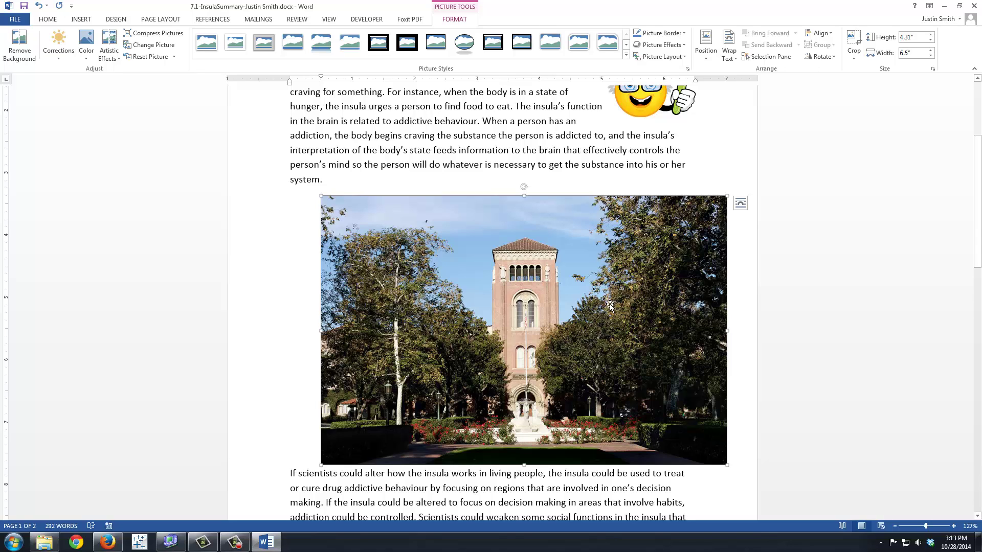
- Set the building photo's text wrapping to Square and shrink it proportionally to about 1.15" by 1.73"
click(740, 203)
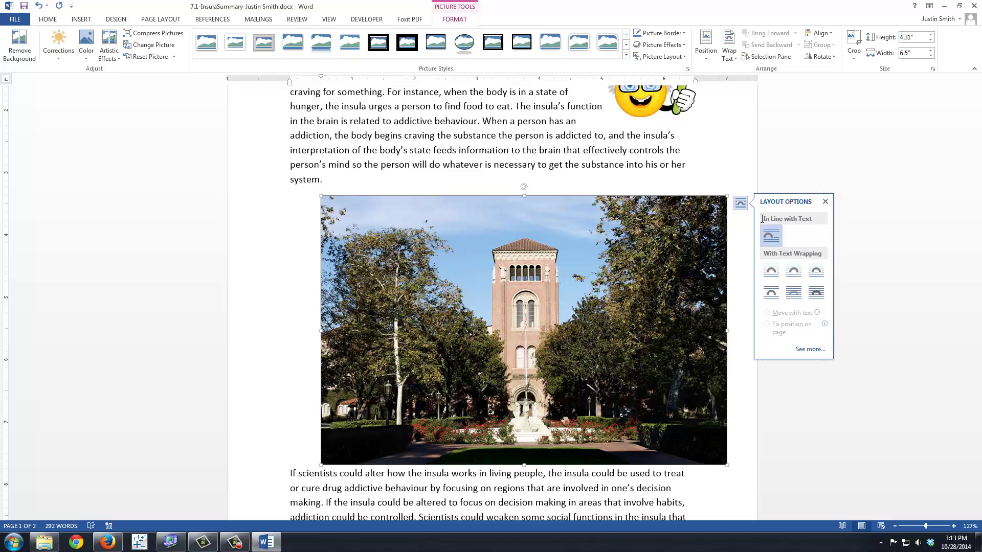
click(772, 271)
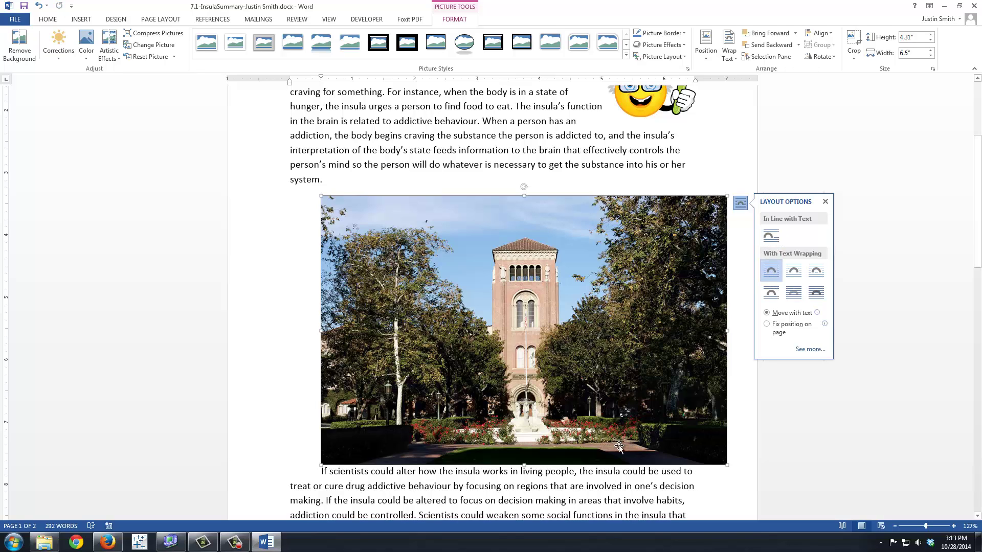
drag(727, 464, 320, 268)
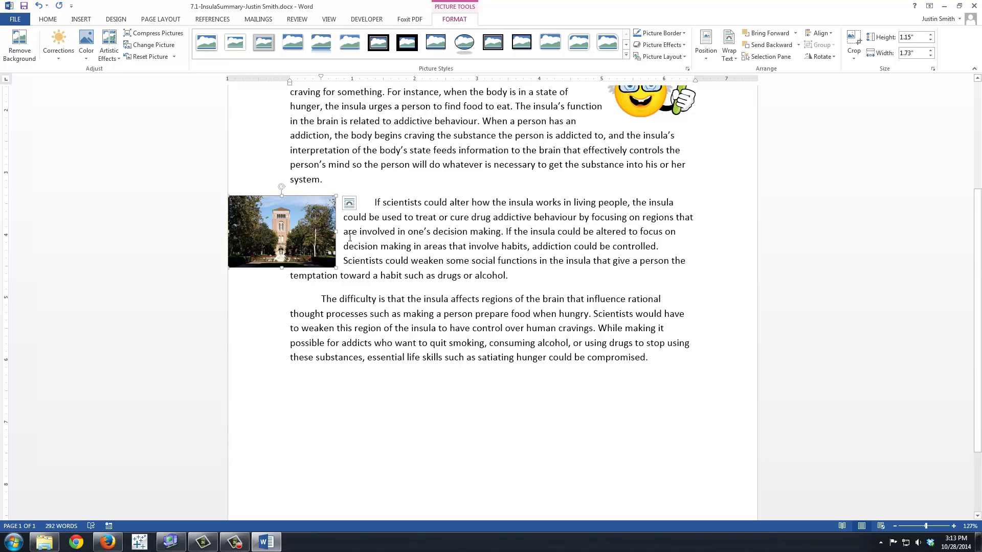
- Move the building photo to the left margin, level with the second paragraph's top, and enlarge it proportionally to about 1.38" by 2.07"
drag(278, 238, 342, 237)
scroll(471, 397, up, 1)
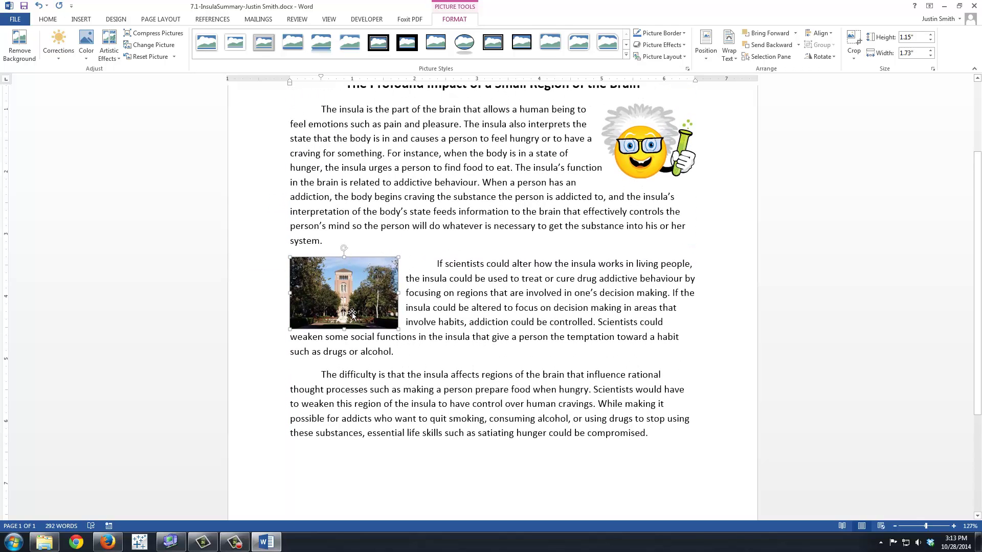
drag(395, 326, 419, 343)
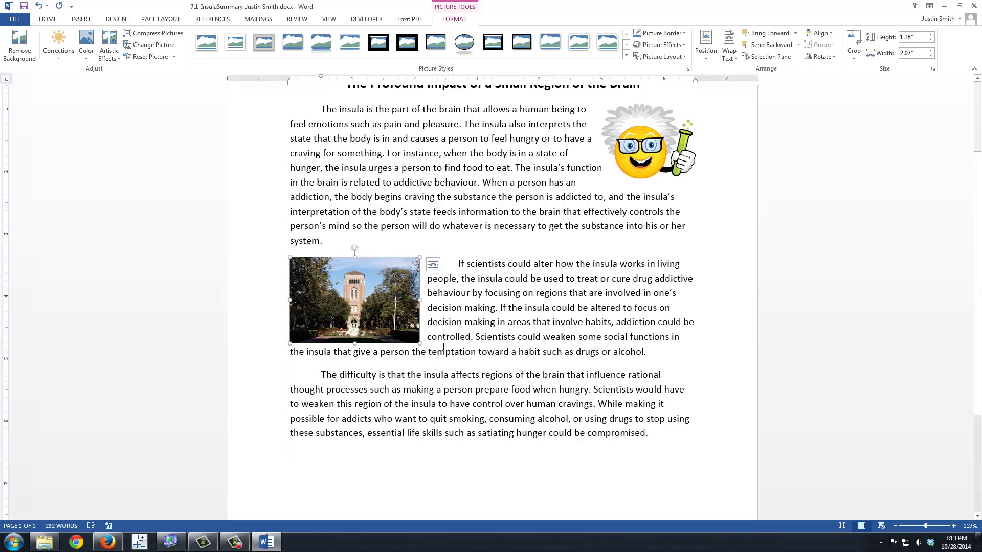
scroll(504, 306, up, 2)
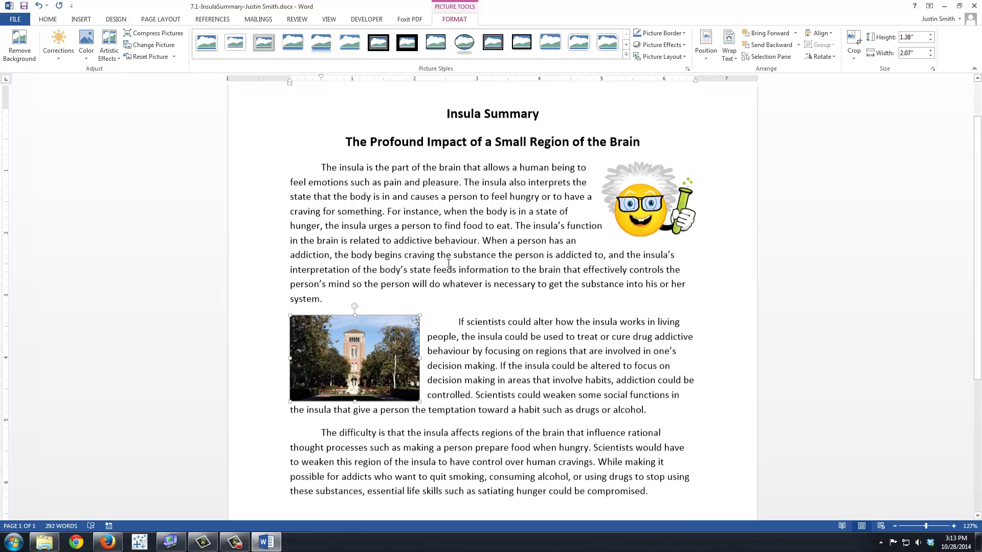
- Apply the Soft Edge Rectangle picture style to the scientist picture in the first paragraph
click(91, 22)
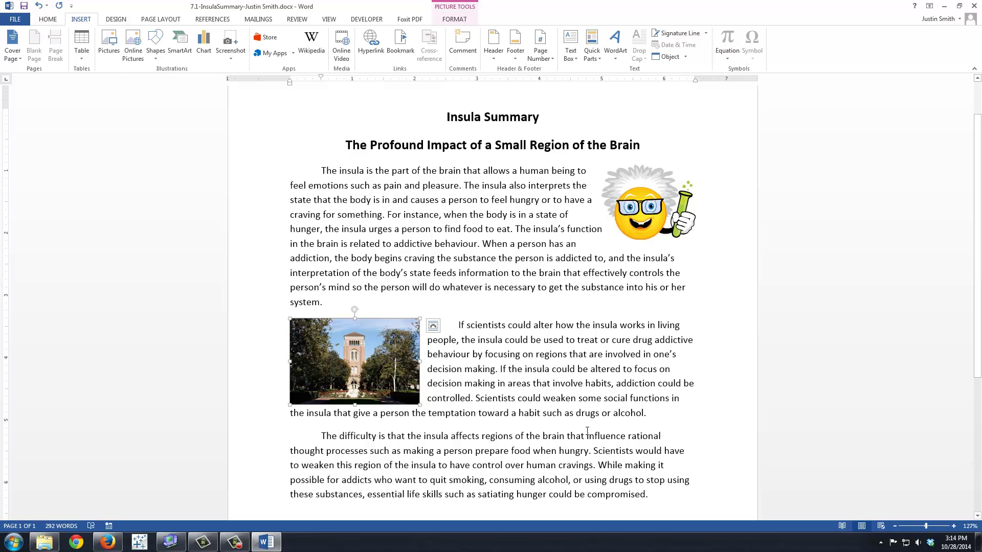
click(647, 209)
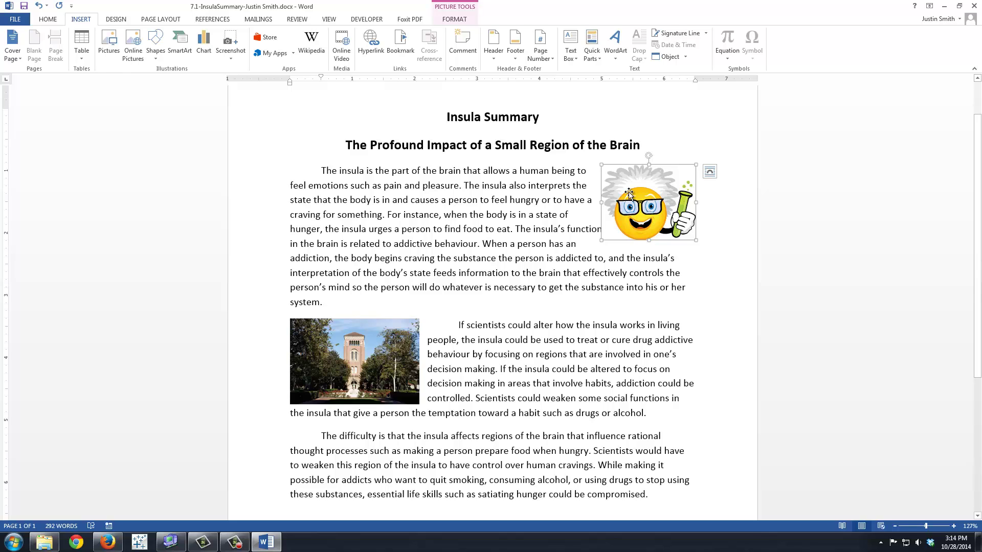
click(455, 20)
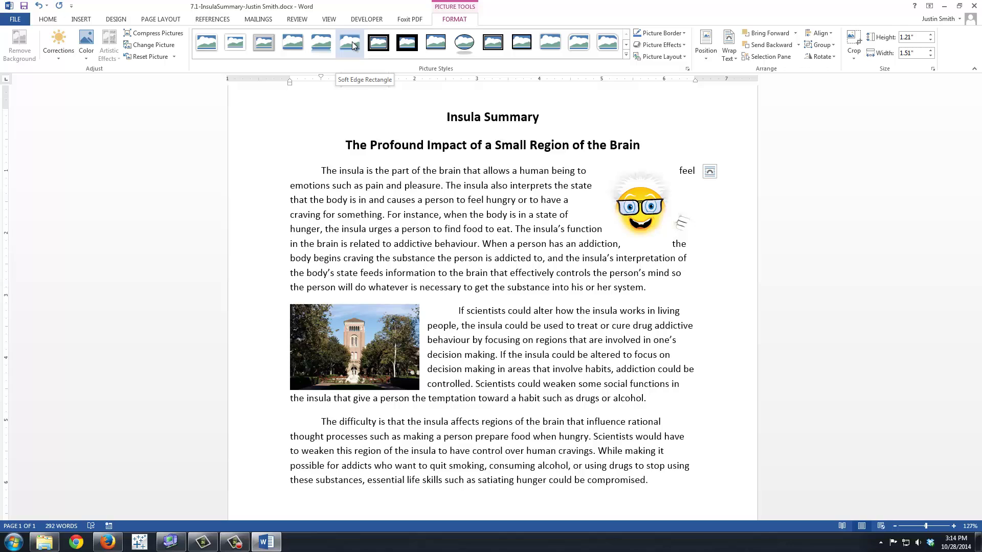
click(352, 42)
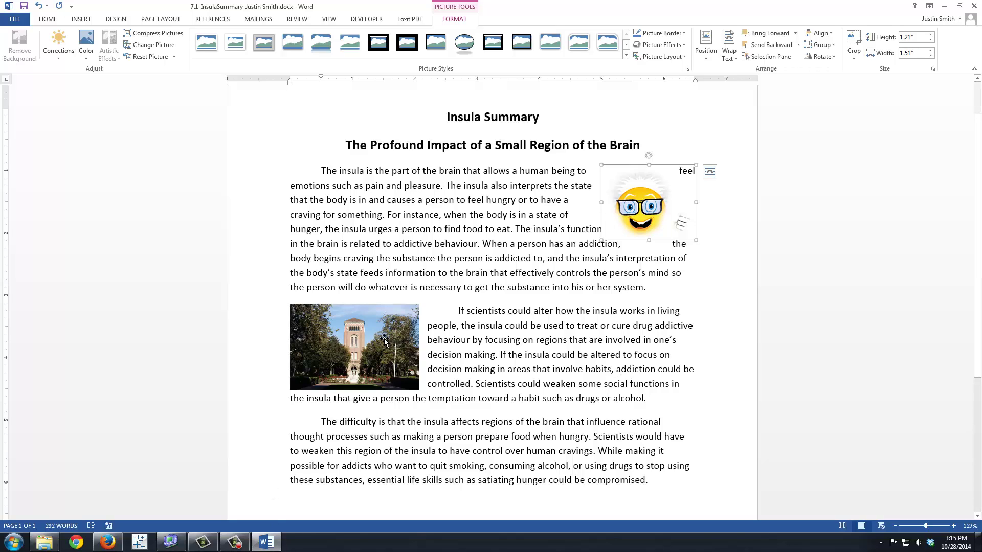
- Recolor the building photo with the strongest color saturation preset
click(357, 341)
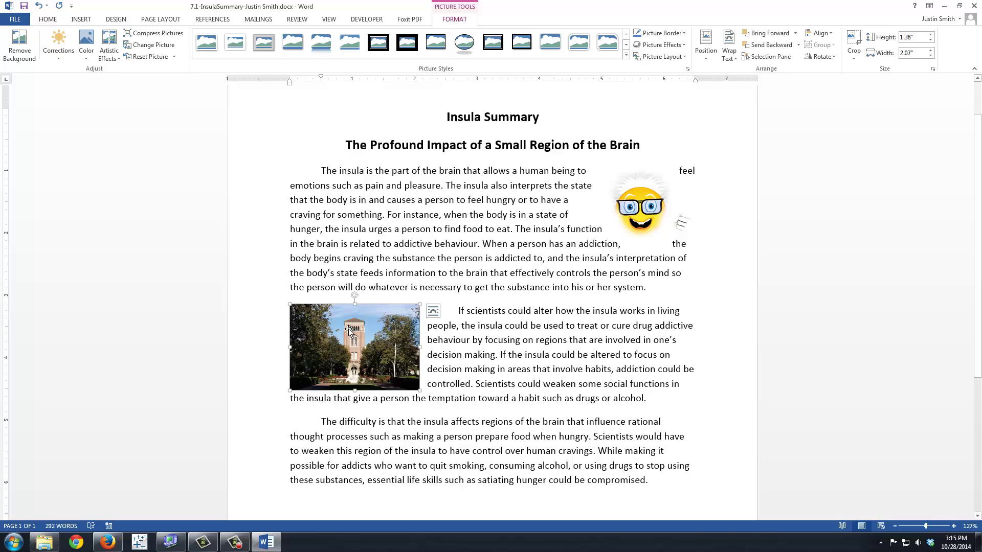
click(88, 56)
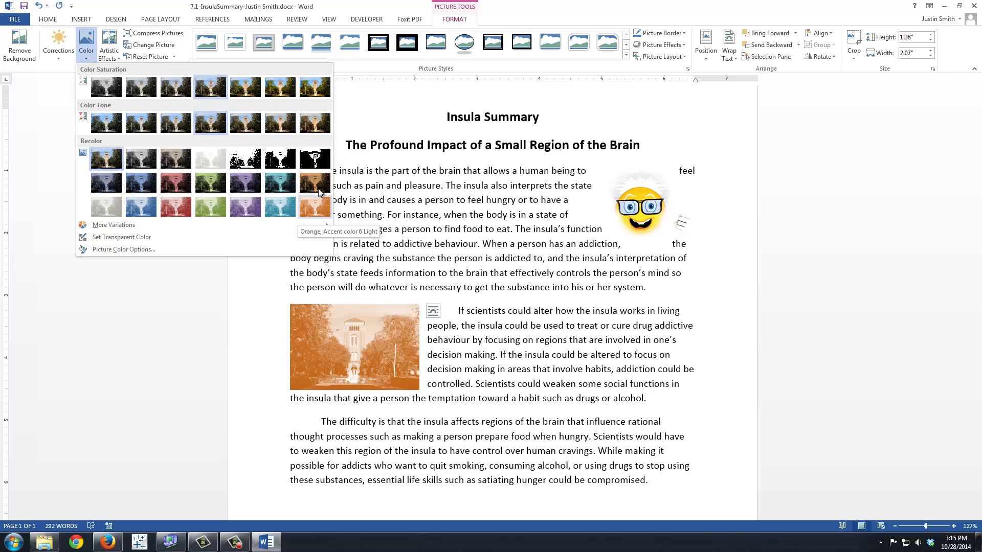
click(316, 89)
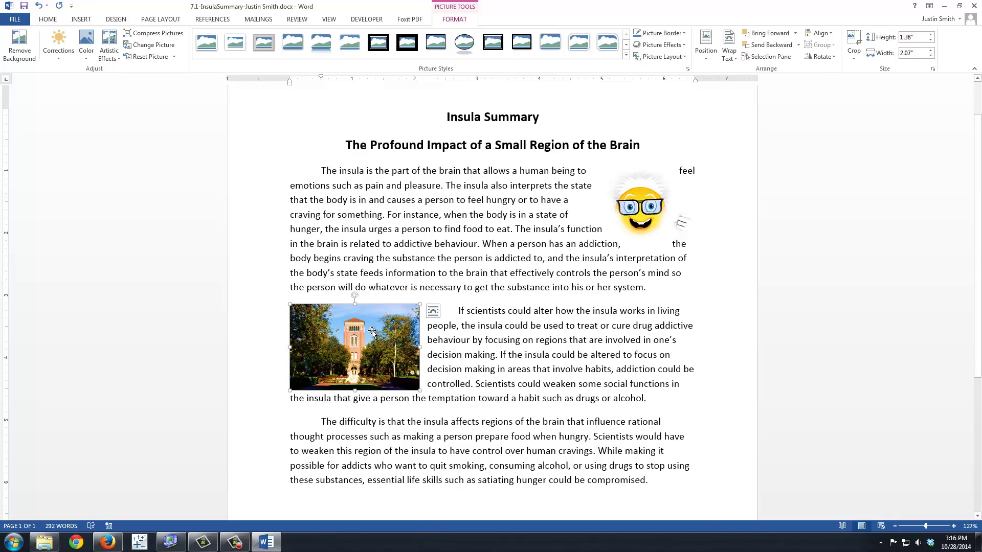
- Add a Figure caption below the building photo reading "Insula research is being done at the University of Southern California"
click(214, 21)
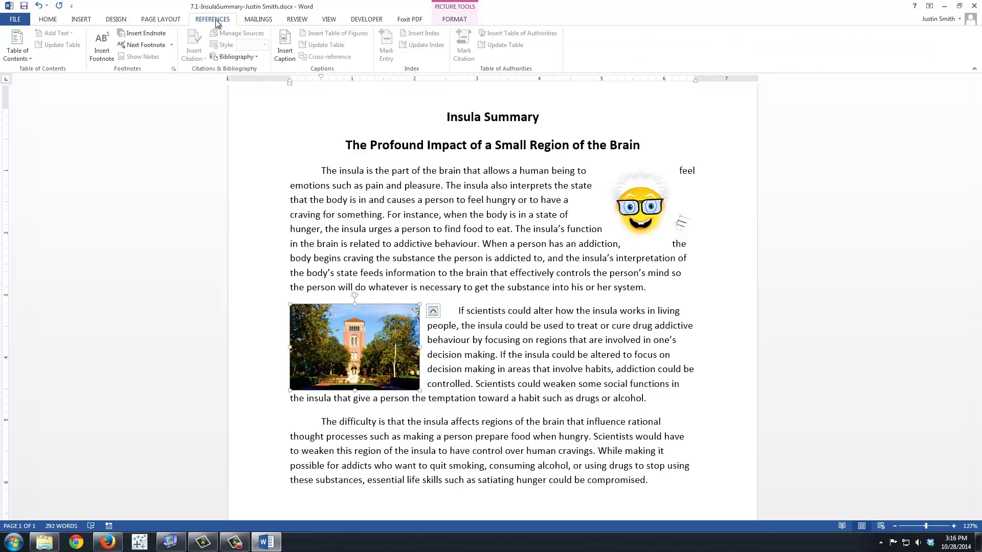
click(285, 51)
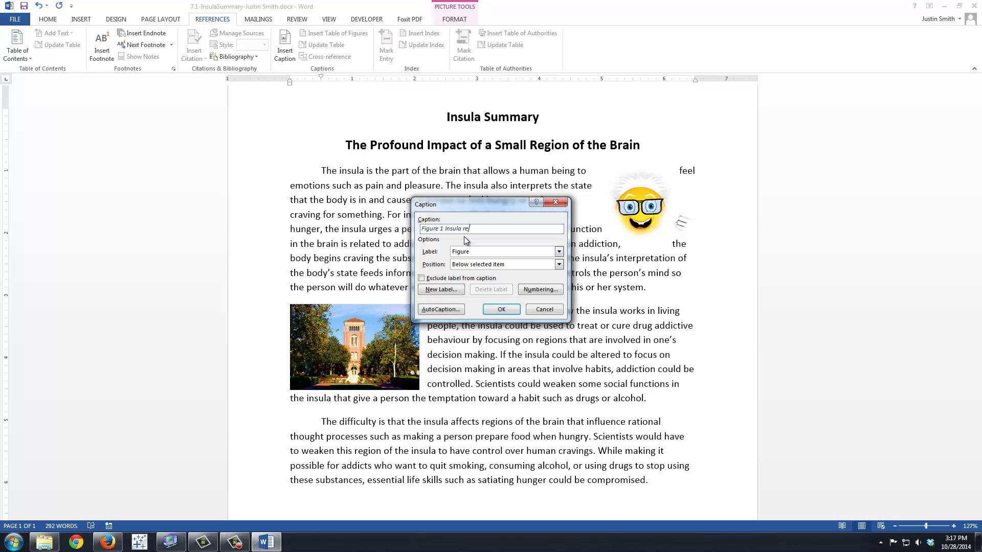
text(h is being done )
text(at the Univers)
text(ity of Southern)
text( Califo)
text(rnia)
click(496, 310)
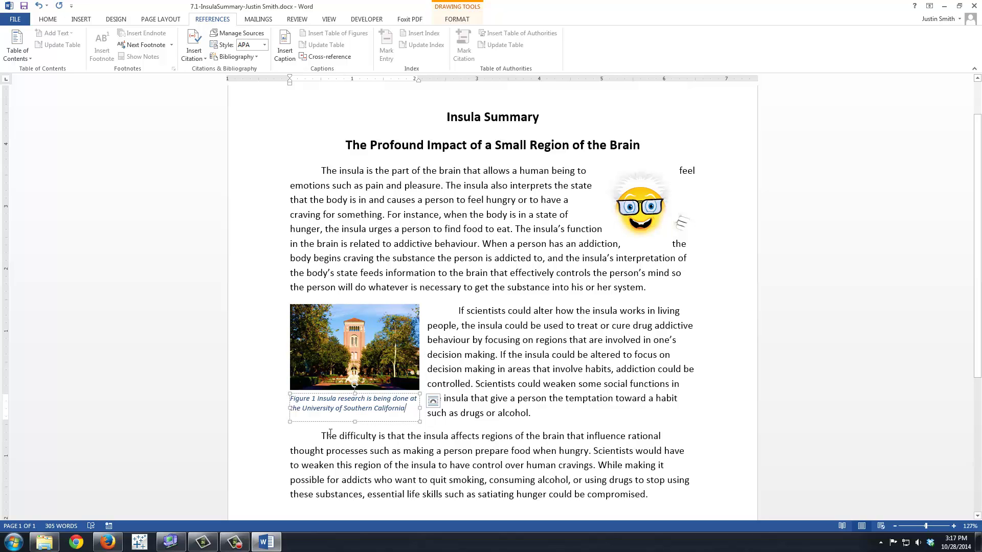
click(605, 427)
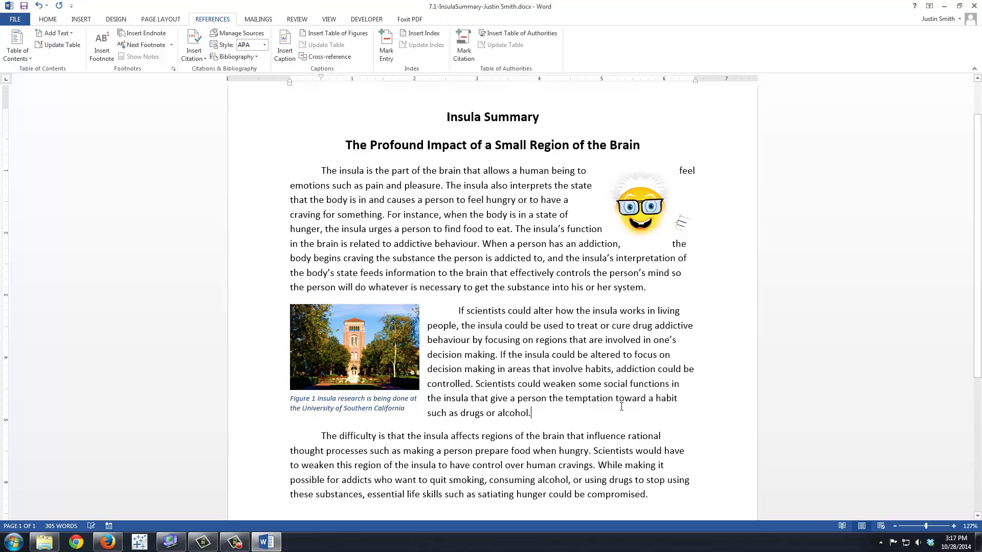
click(372, 408)
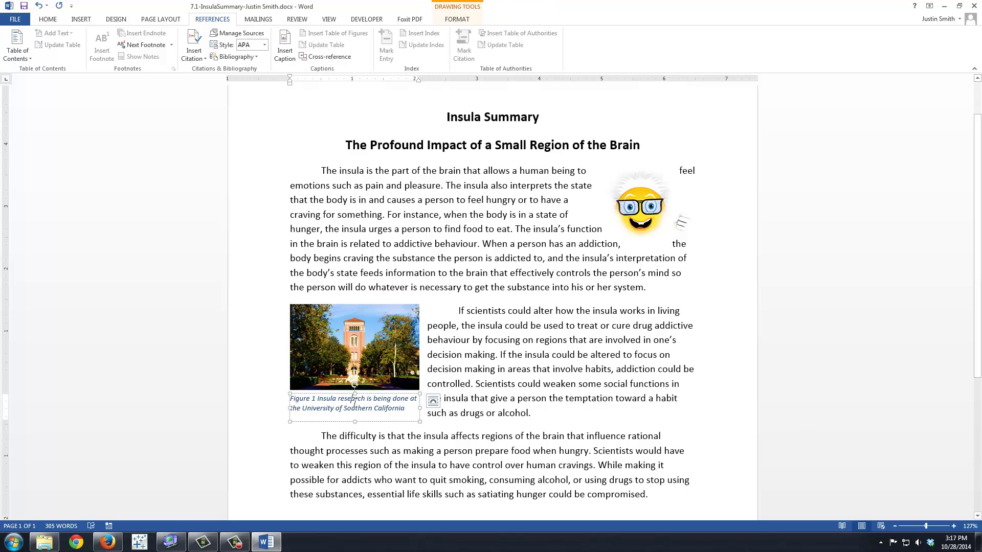
click(594, 370)
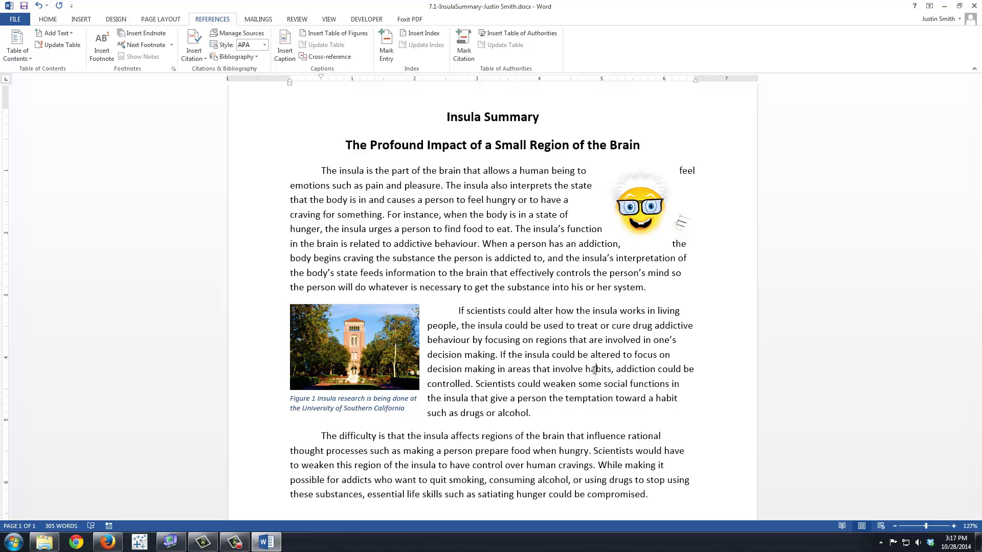
click(380, 344)
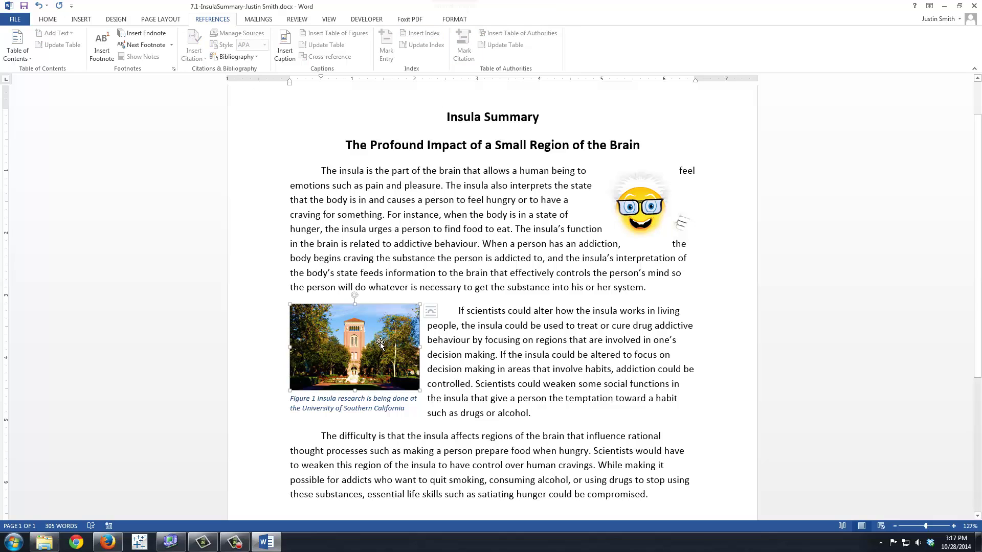
click(454, 19)
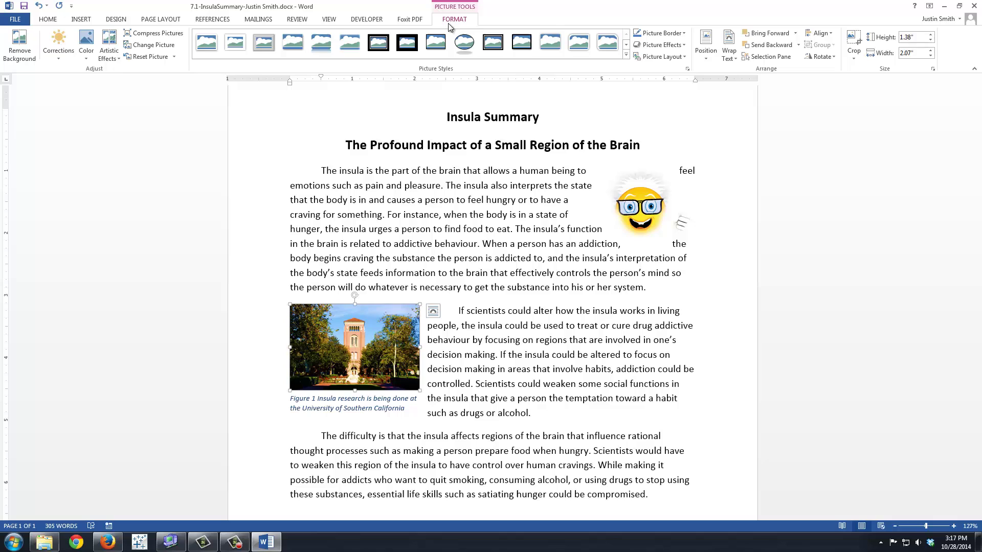
click(84, 51)
click(57, 58)
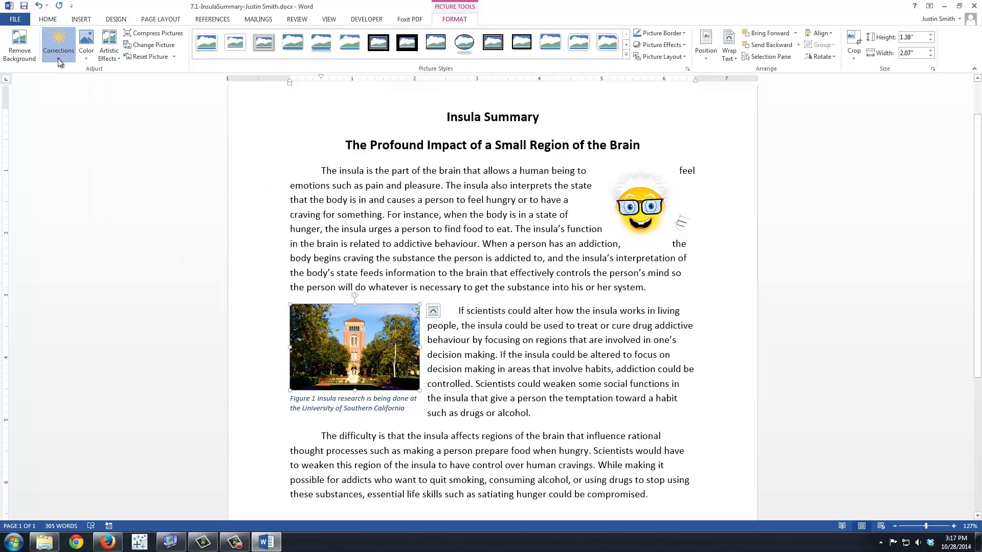
click(57, 58)
click(174, 419)
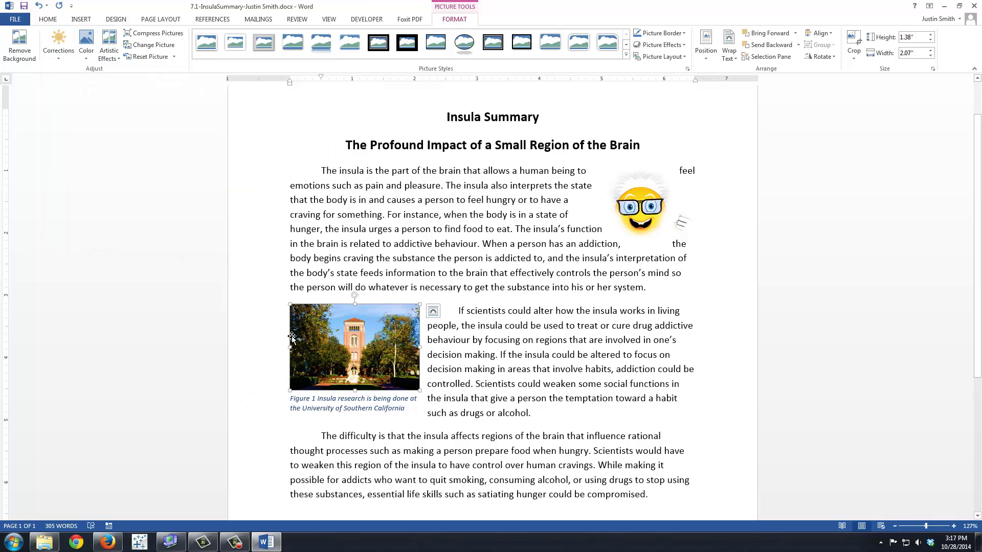